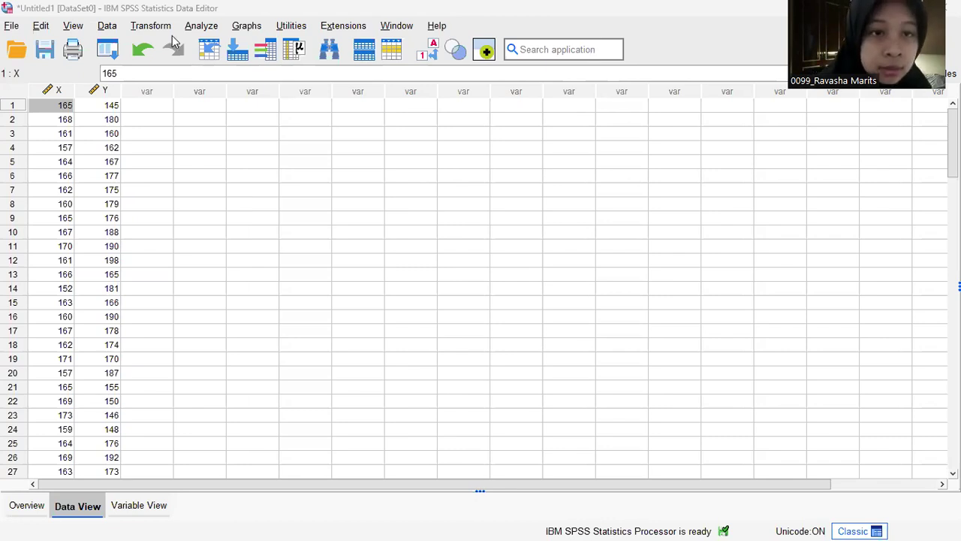
# - Start a linear regression analysis with Y as the dependent variable and X as the independent variable
pyautogui.click(217, 106)
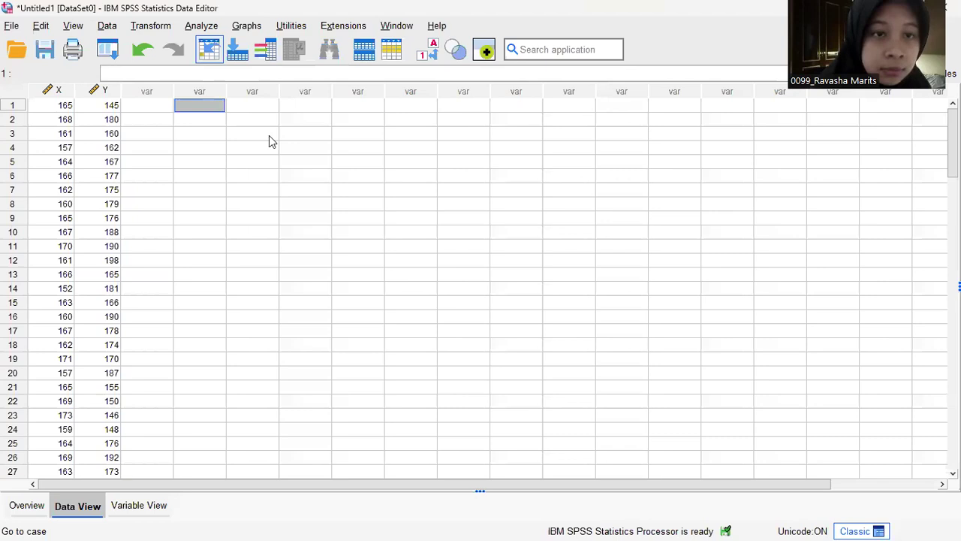
pyautogui.click(201, 26)
pyautogui.moveTo(289, 216)
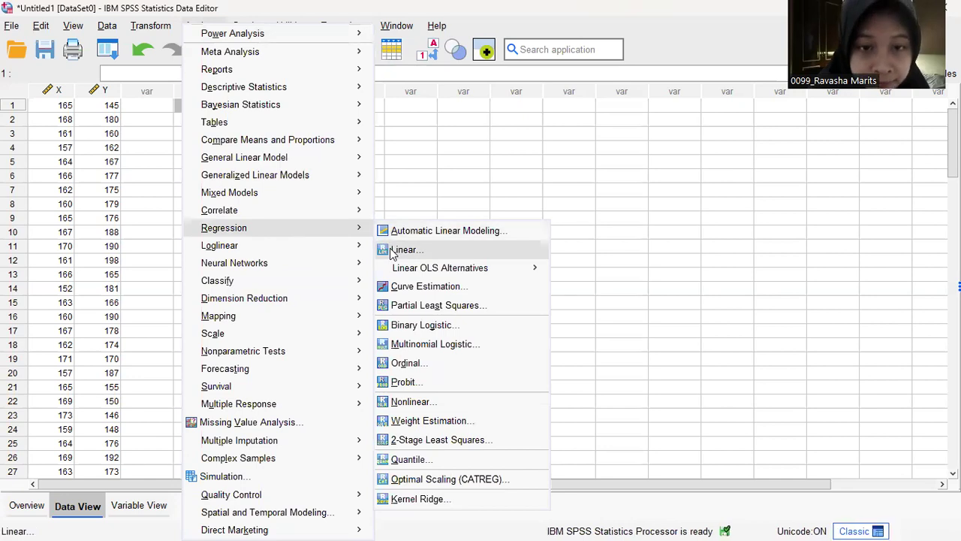
pyautogui.click(390, 251)
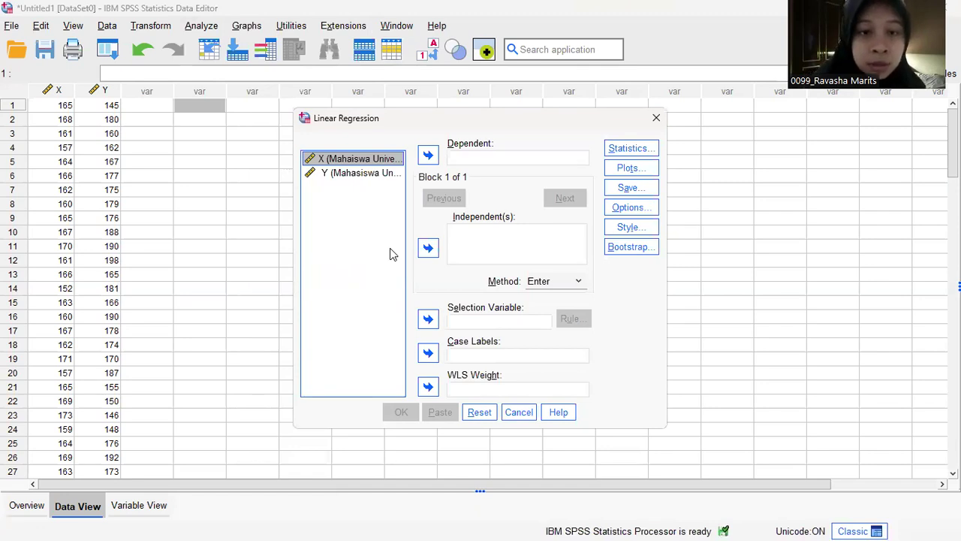
pyautogui.click(373, 181)
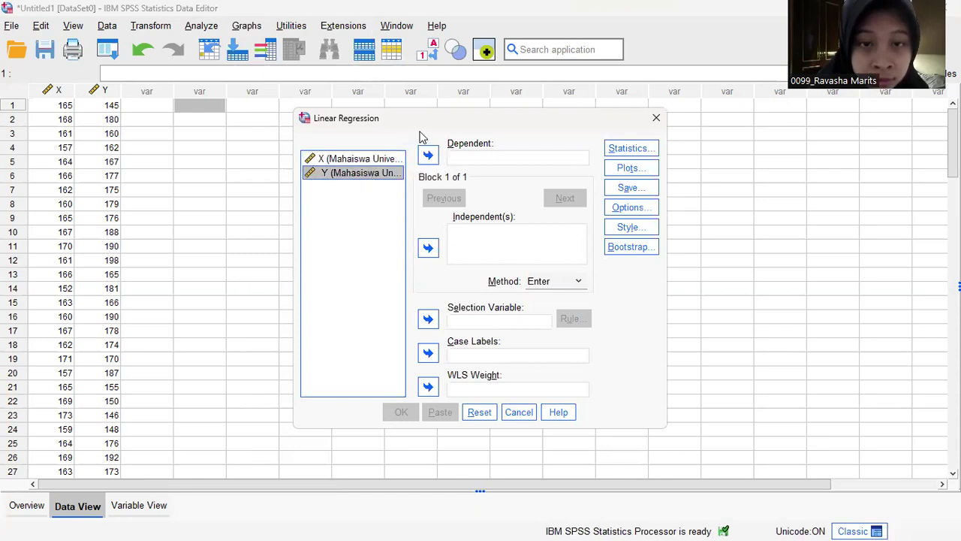
pyautogui.click(428, 154)
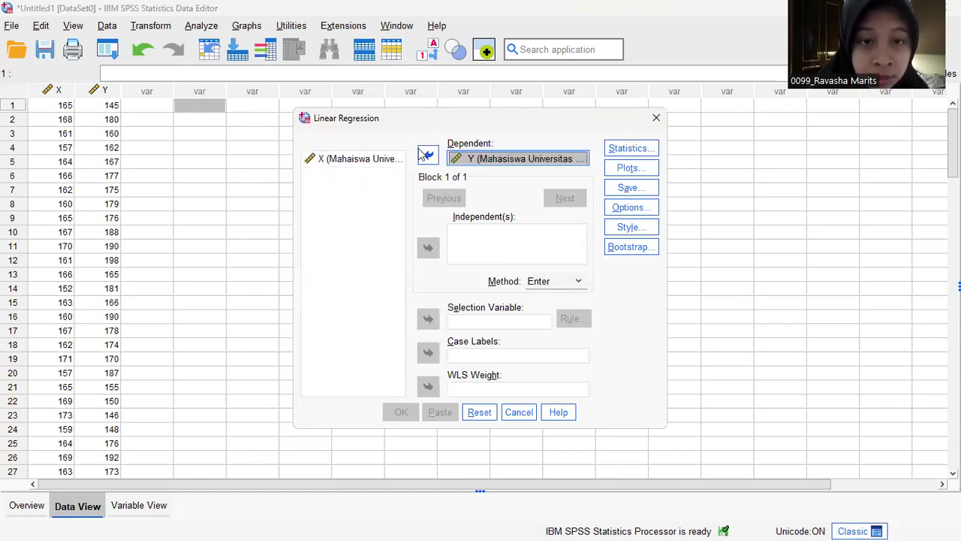
pyautogui.click(390, 162)
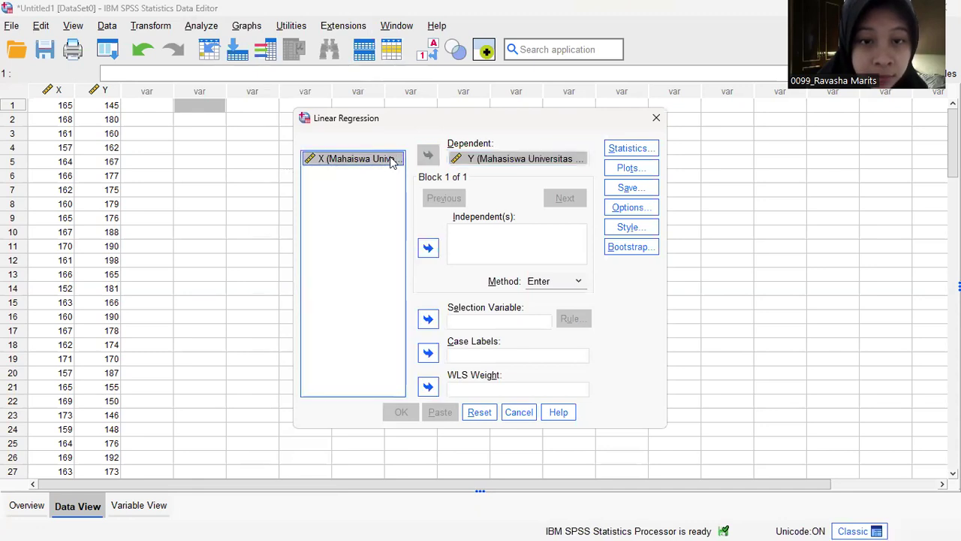
pyautogui.click(428, 247)
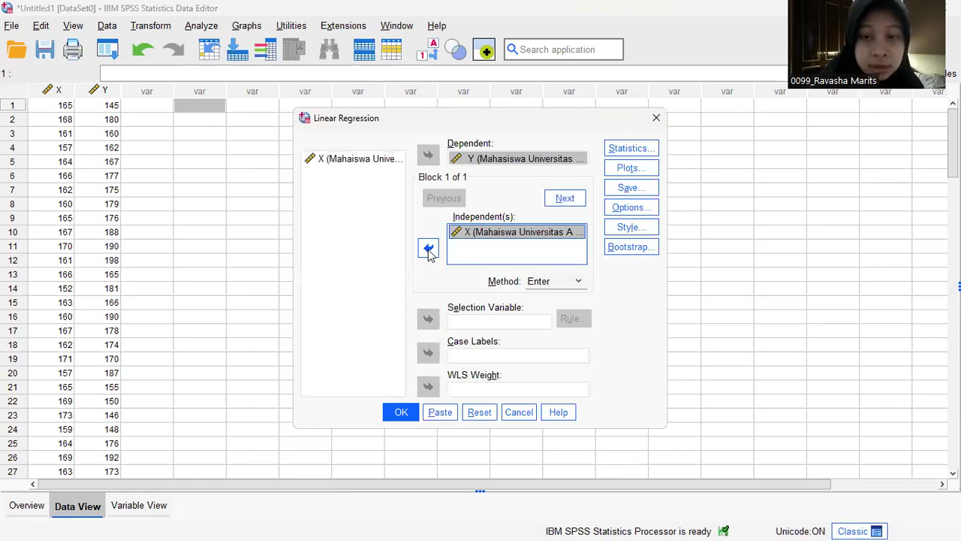
# - Enable the Durbin-Watson residual statistic and run the linear regression
pyautogui.click(635, 149)
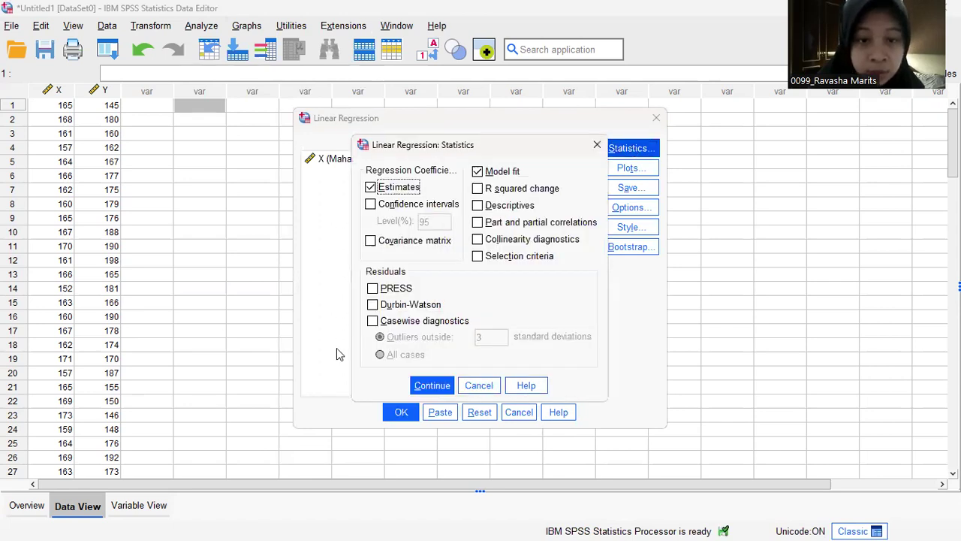
pyautogui.click(373, 305)
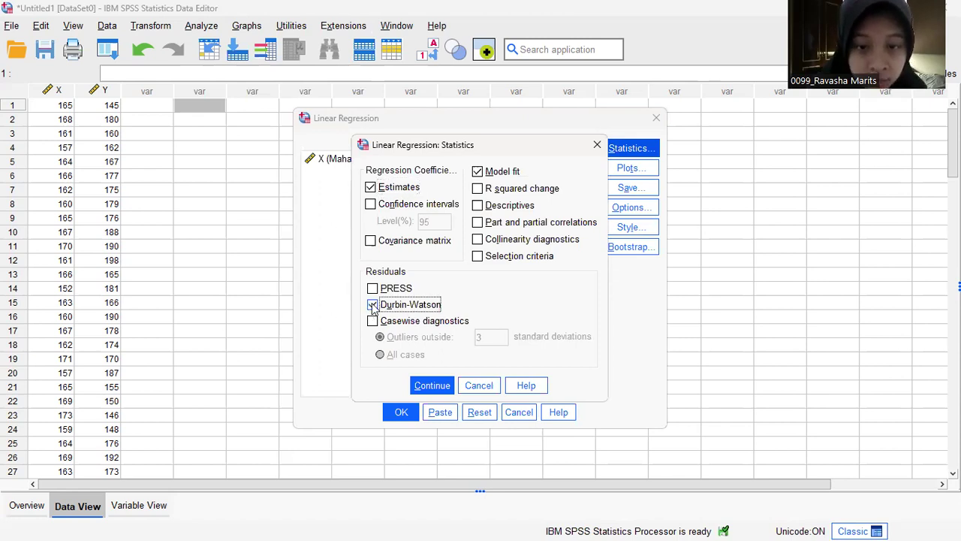
pyautogui.click(441, 388)
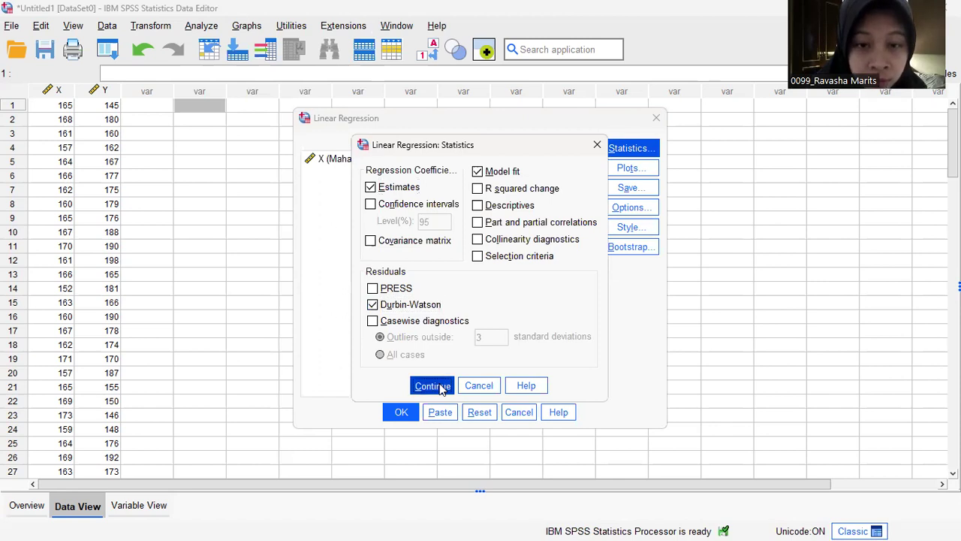
pyautogui.click(403, 412)
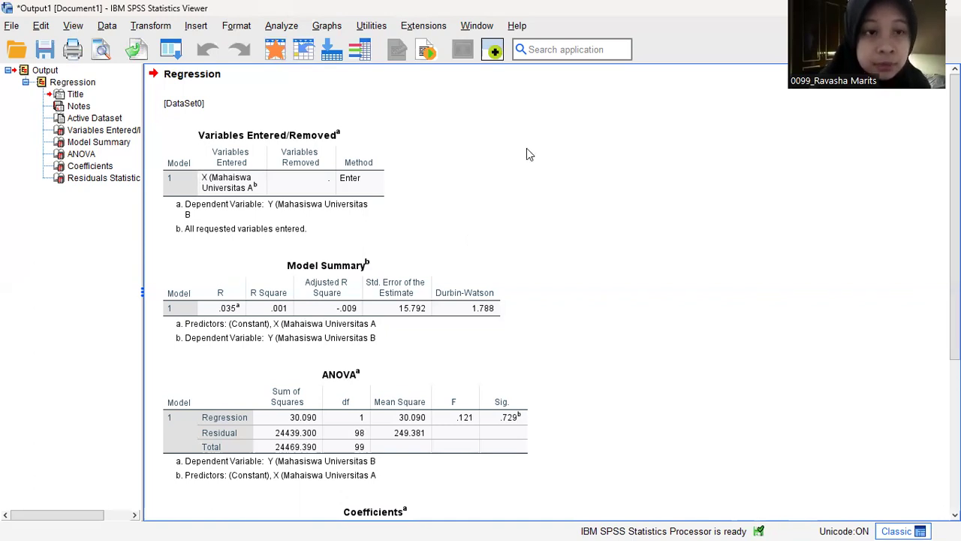
# - Return to the data editor and reset the Linear Regression settings to their defaults
pyautogui.click(861, 105)
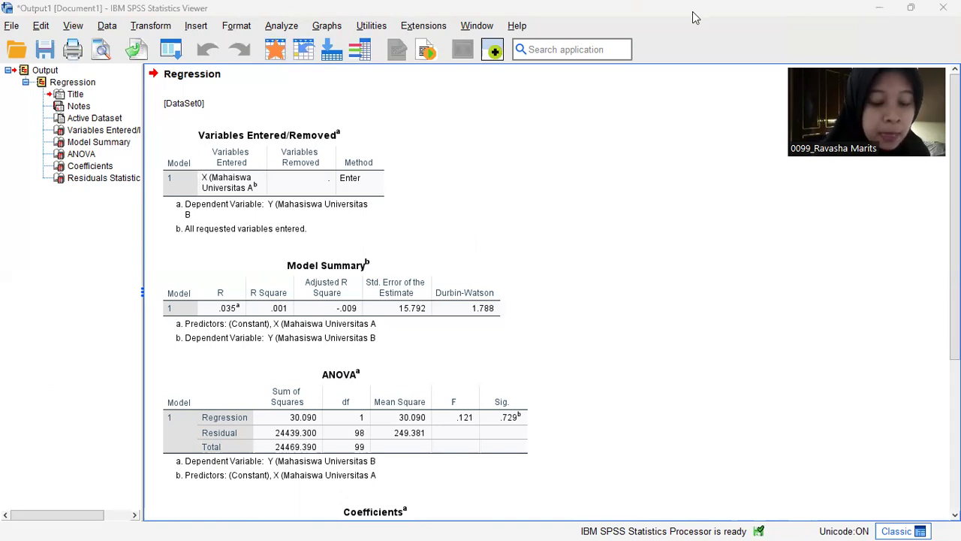
pyautogui.click(880, 16)
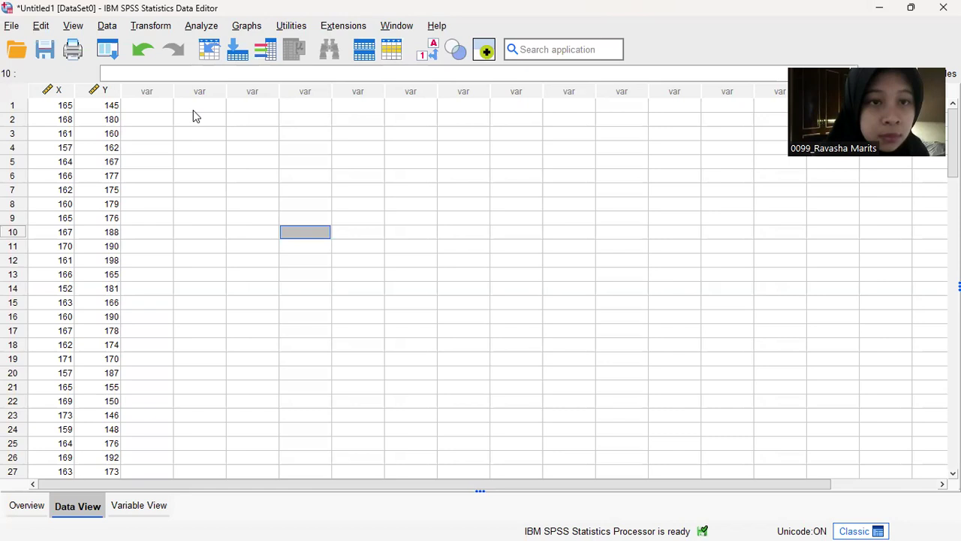
pyautogui.click(199, 27)
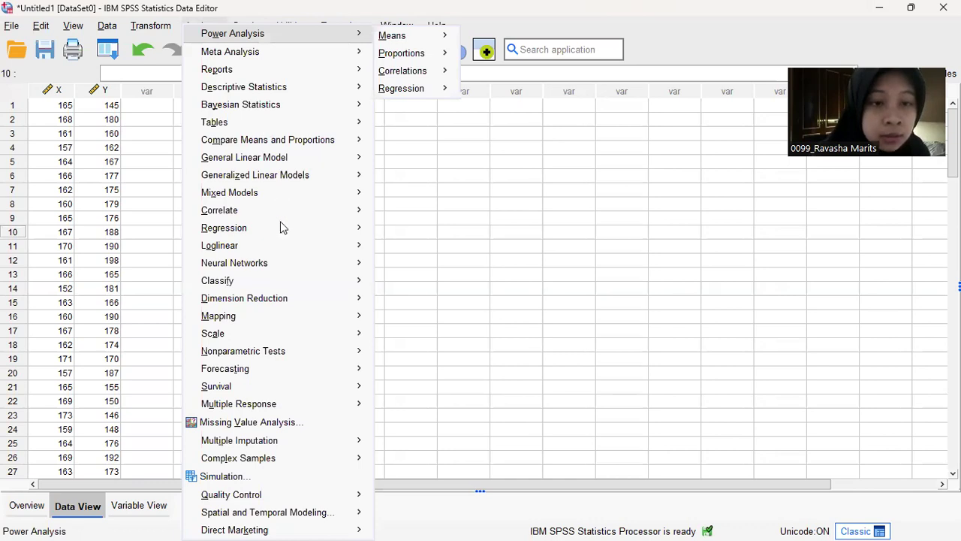
pyautogui.moveTo(282, 227)
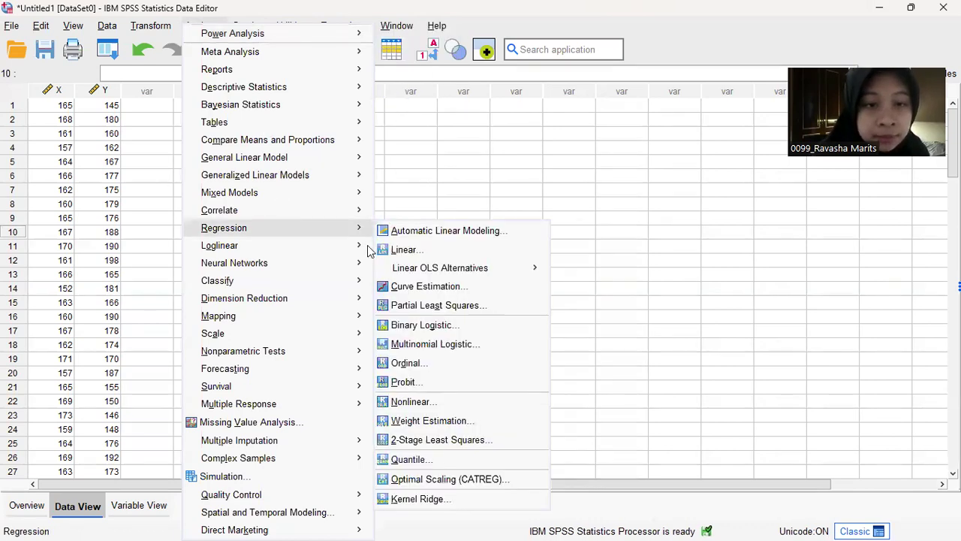
pyautogui.moveTo(364, 237)
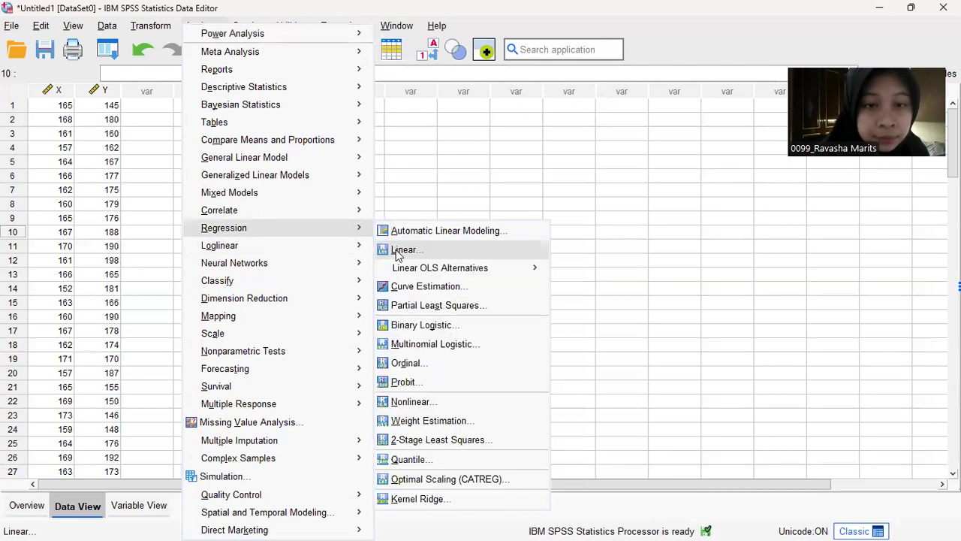
pyautogui.click(397, 253)
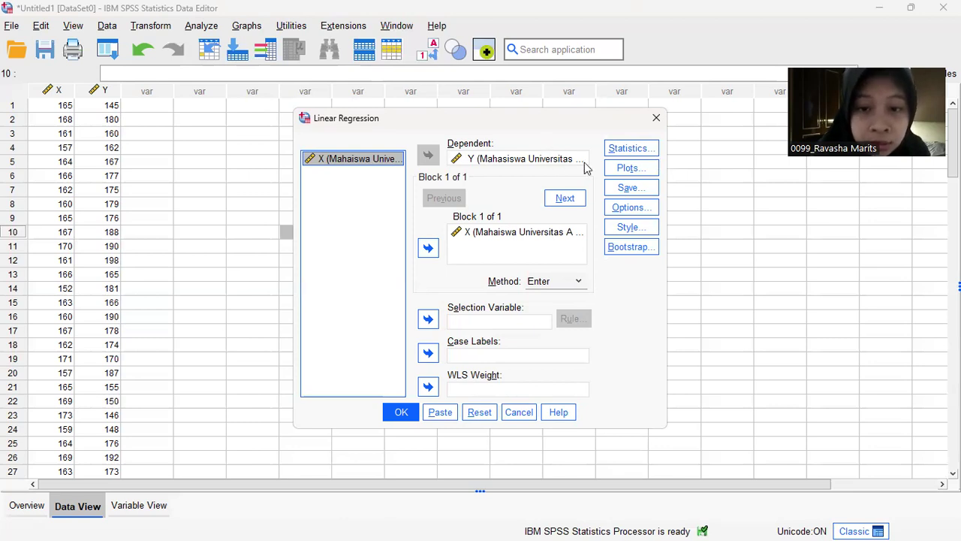
pyautogui.click(486, 415)
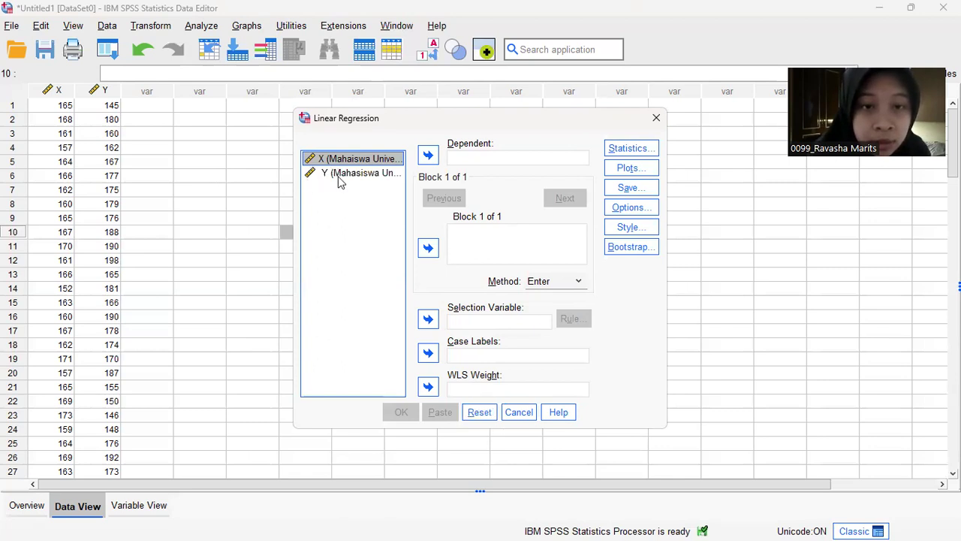
# - Assign Y as the dependent variable and X as the Block 1 predictor in the reset regression
pyautogui.click(338, 181)
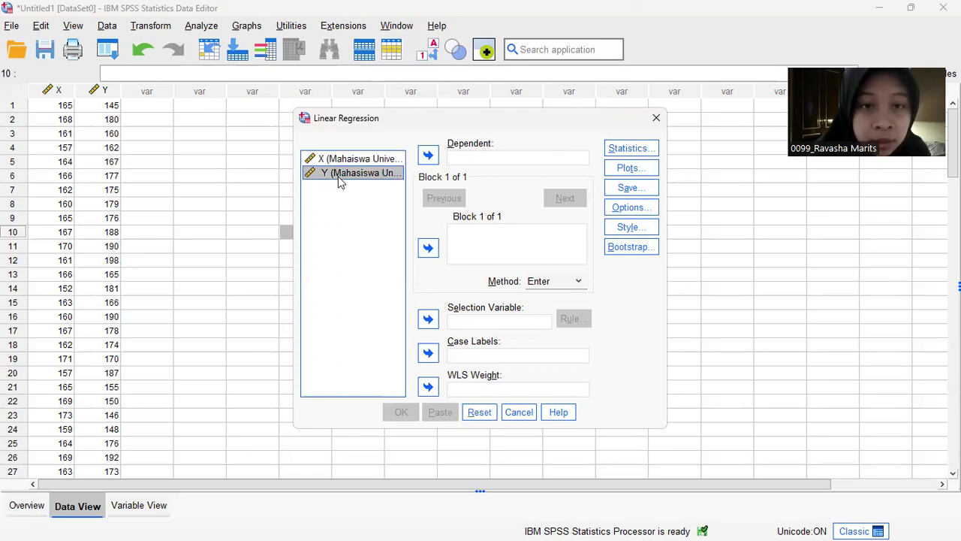
pyautogui.click(428, 156)
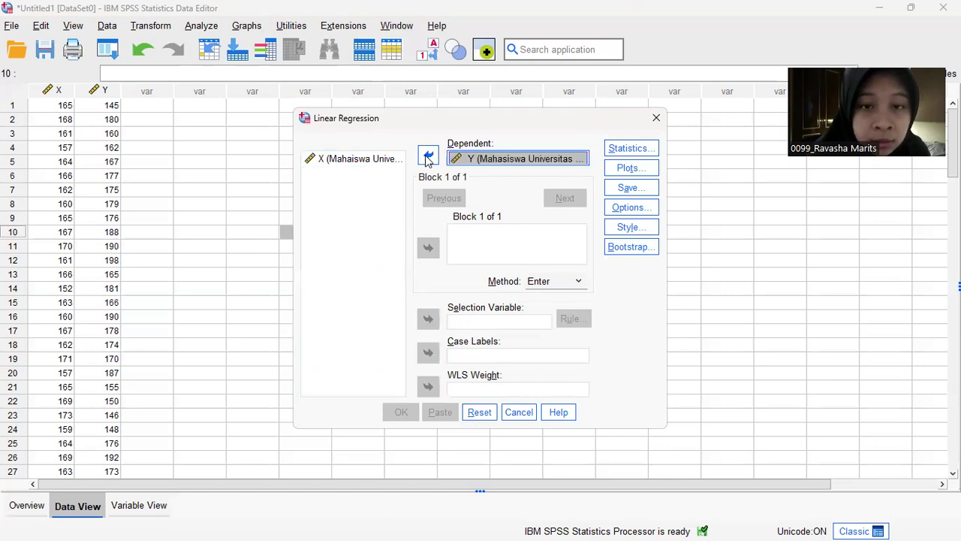
pyautogui.click(384, 163)
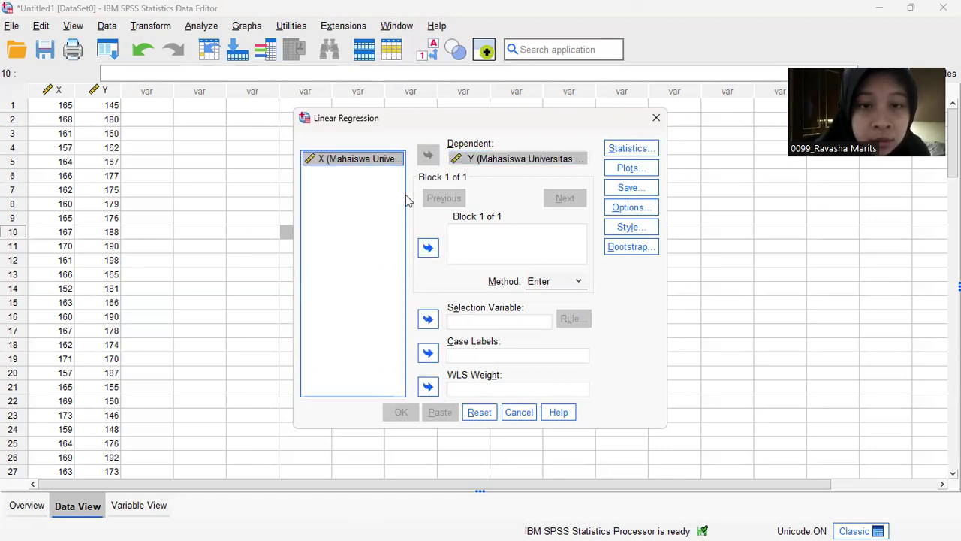
pyautogui.click(427, 250)
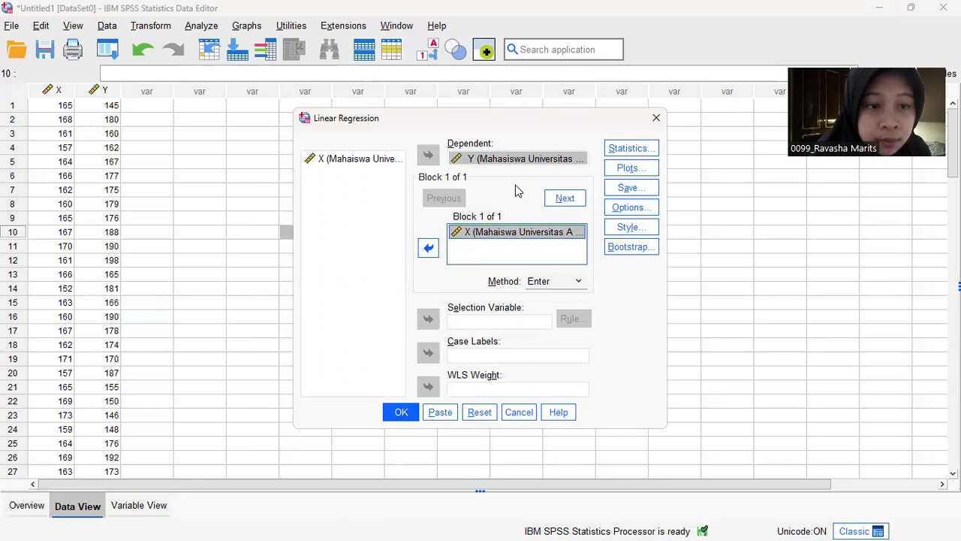
# - Set the regression statistics to Collinearity diagnostics only, with Estimates and Model fit cleared
pyautogui.click(620, 153)
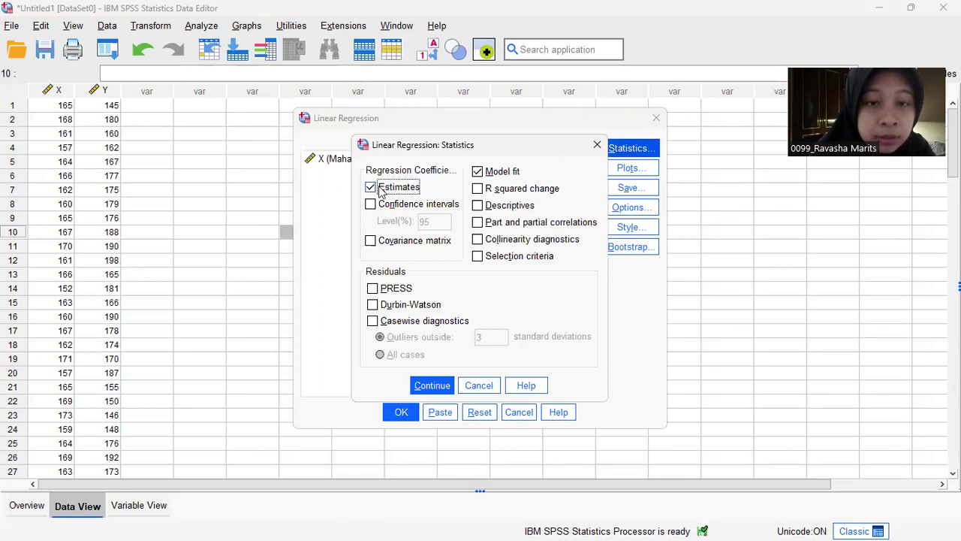
pyautogui.click(371, 188)
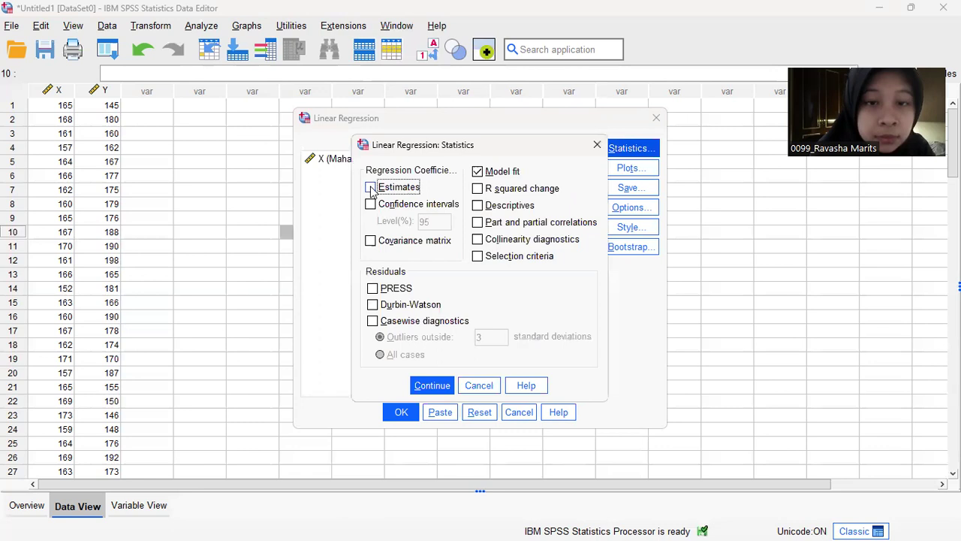
pyautogui.click(479, 172)
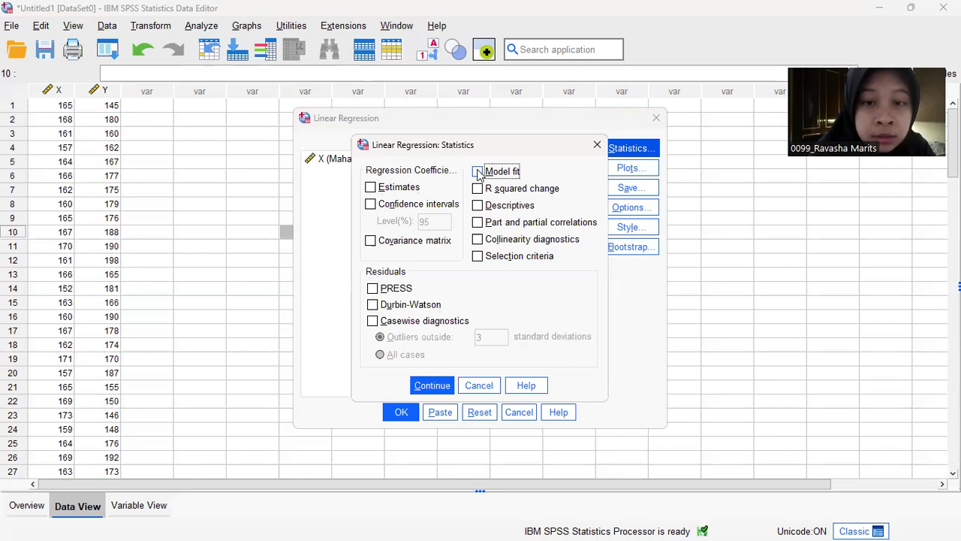
pyautogui.click(476, 239)
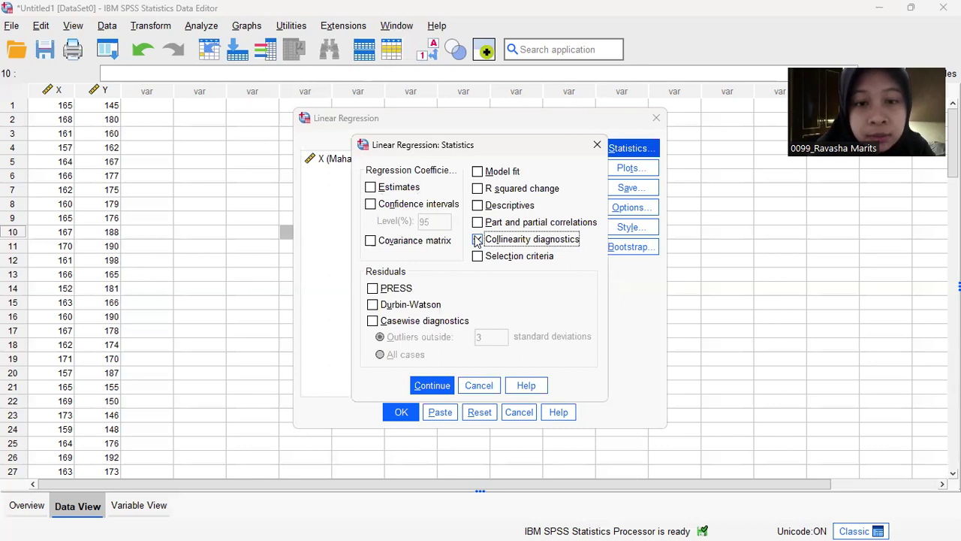
pyautogui.click(478, 240)
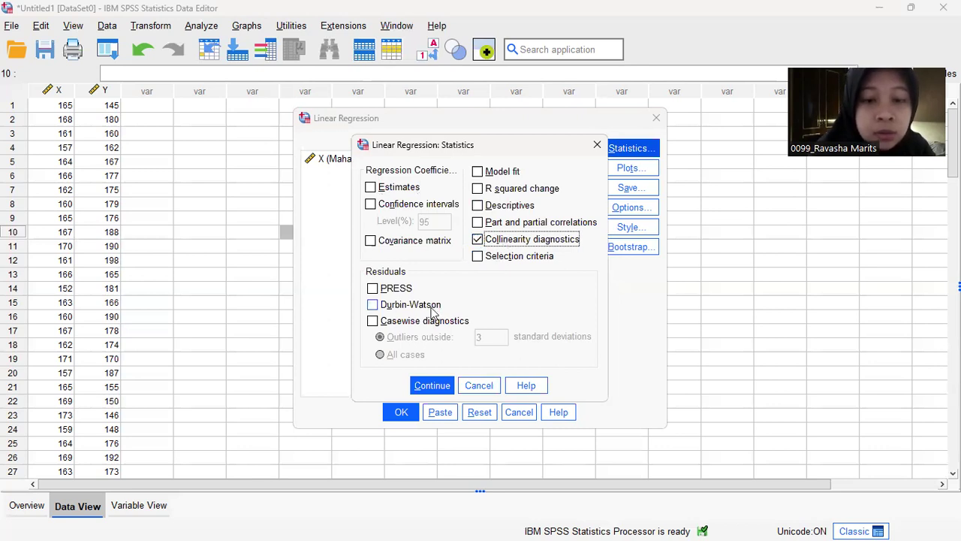
pyautogui.click(432, 385)
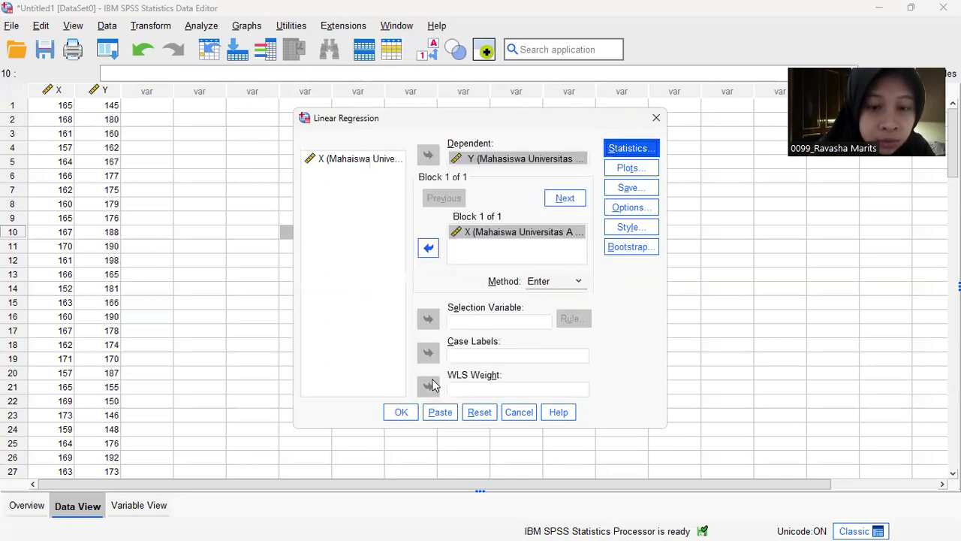
# - Run the linear regression and maximize the output viewer to examine its collinearity tables
pyautogui.click(398, 418)
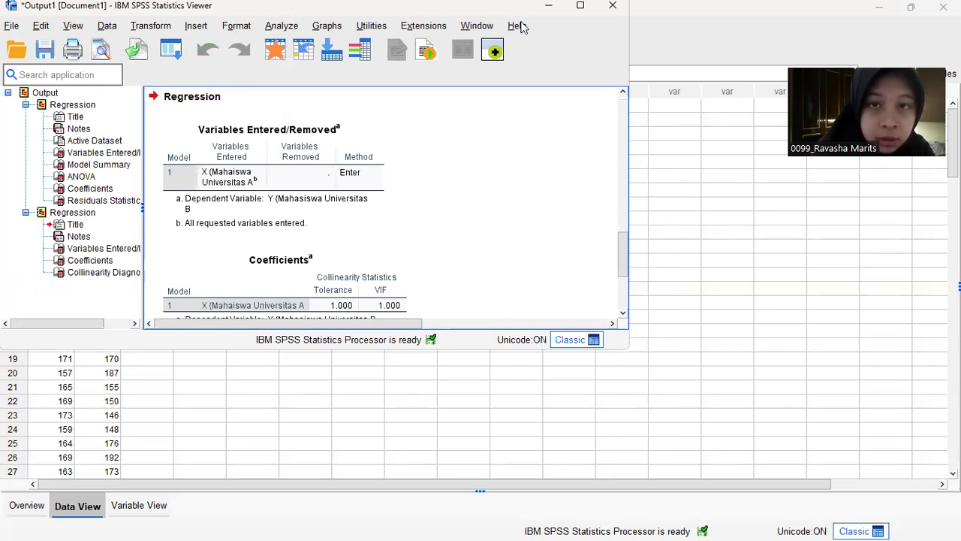
pyautogui.click(580, 5)
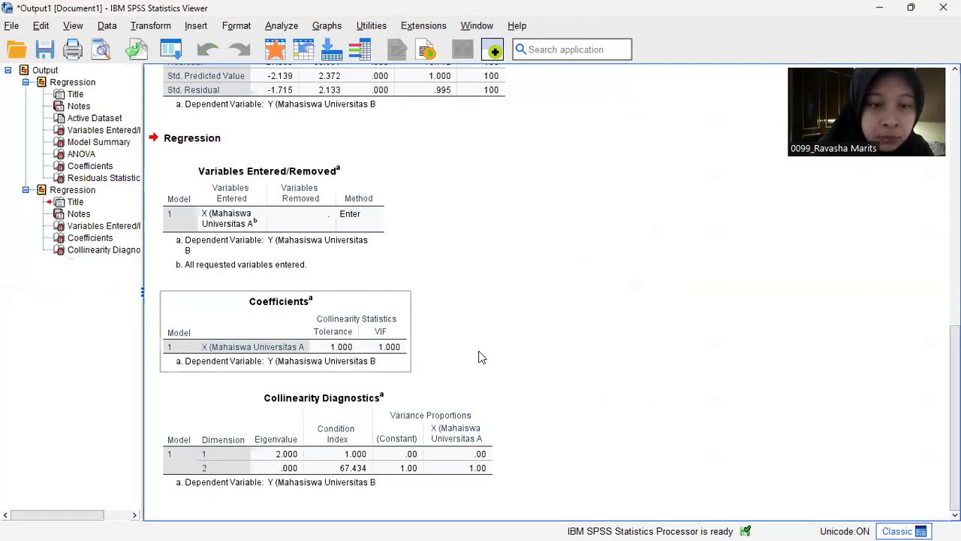
pyautogui.click(481, 357)
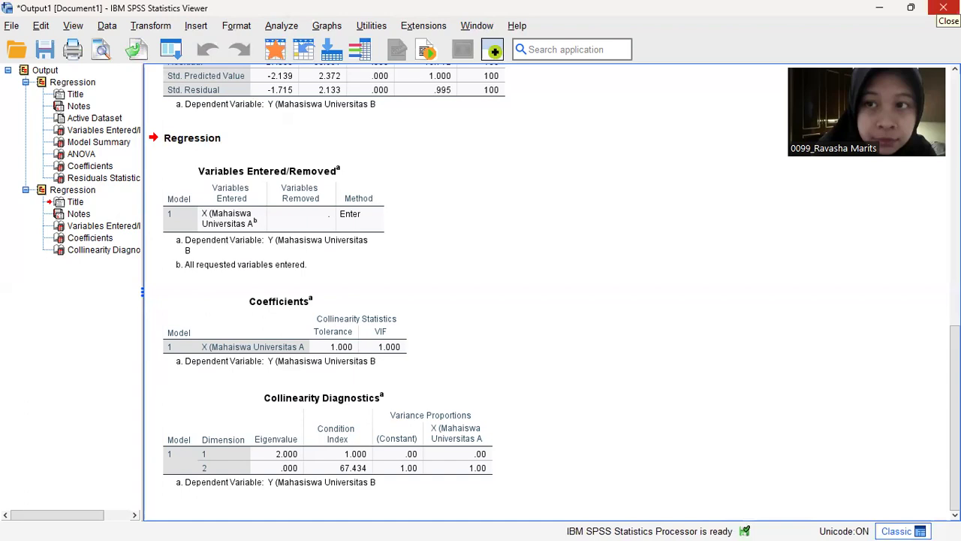
# - Keep the output document open without saving it and return to the data editor
pyautogui.click(943, 7)
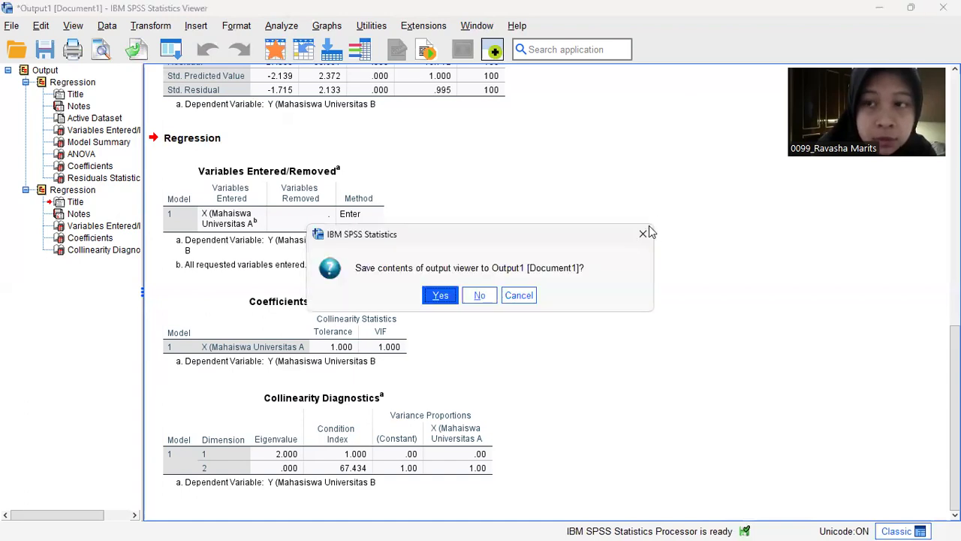
pyautogui.click(644, 234)
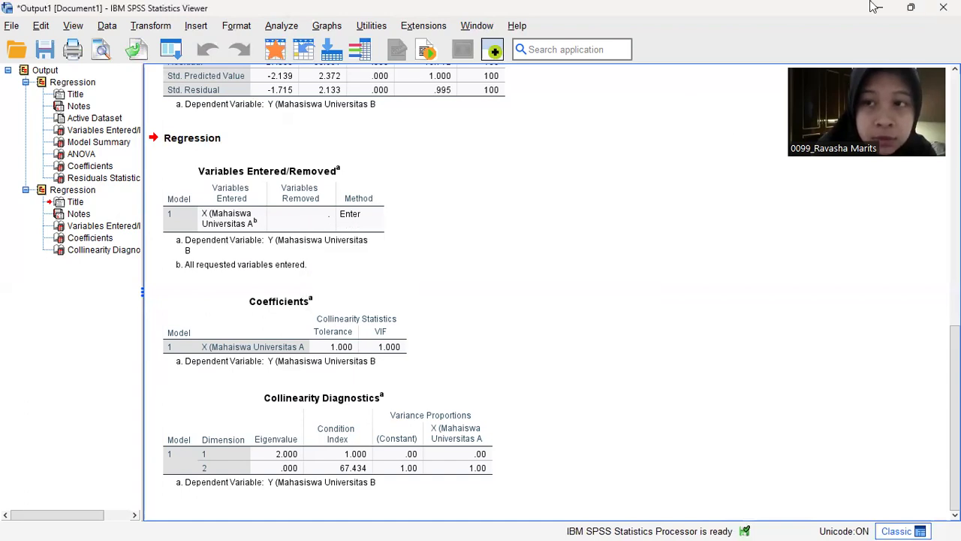
pyautogui.click(910, 9)
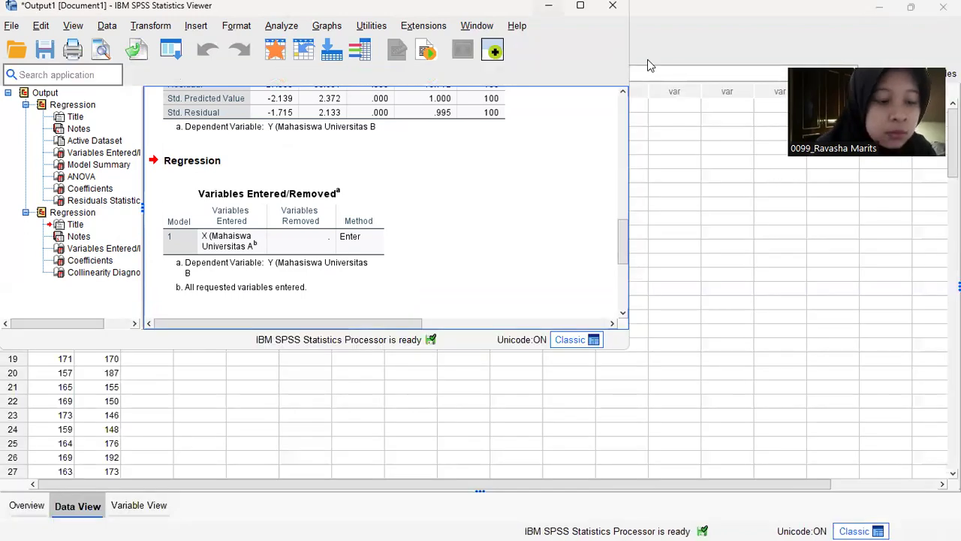
pyautogui.click(649, 65)
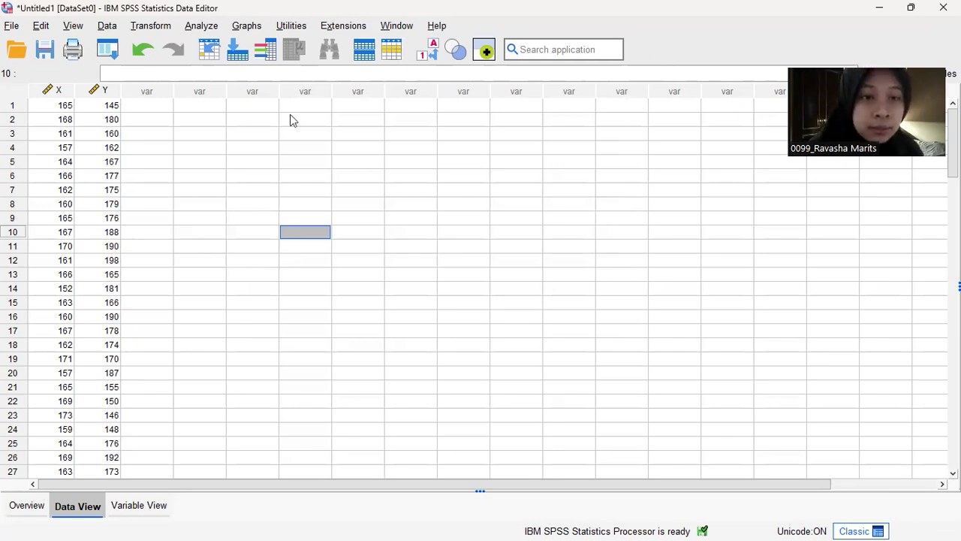
# - Open the linear regression setup and reset all its settings to their defaults
pyautogui.click(197, 27)
pyautogui.moveTo(194, 35)
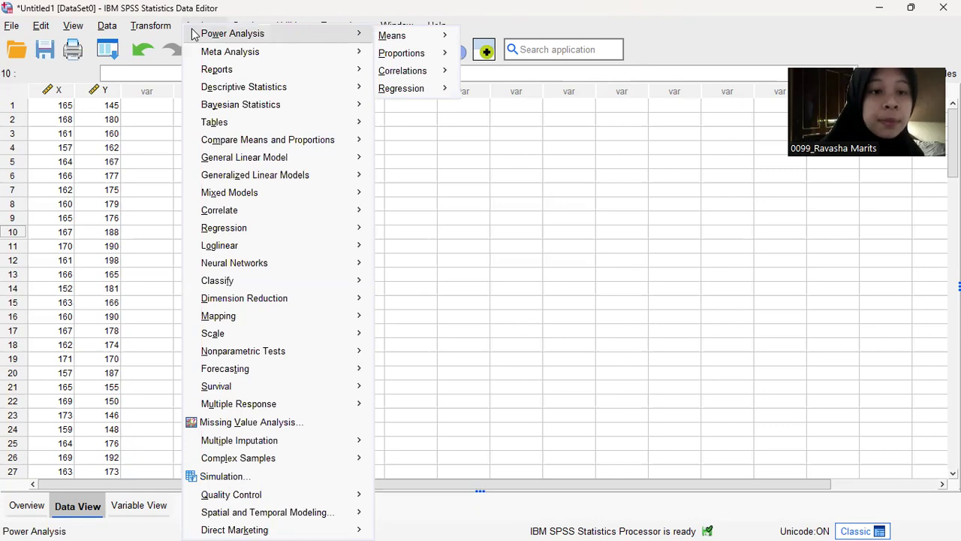
pyautogui.moveTo(270, 228)
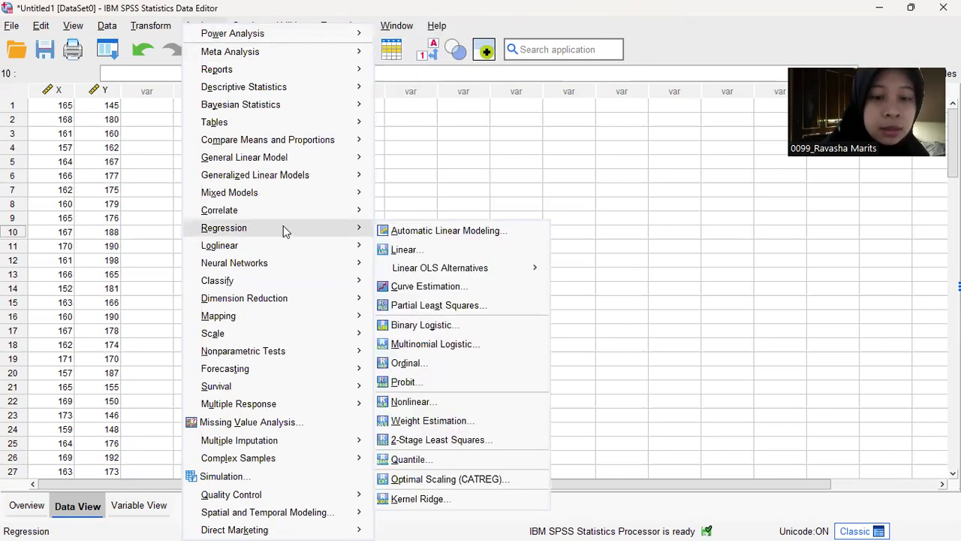
pyautogui.moveTo(359, 217)
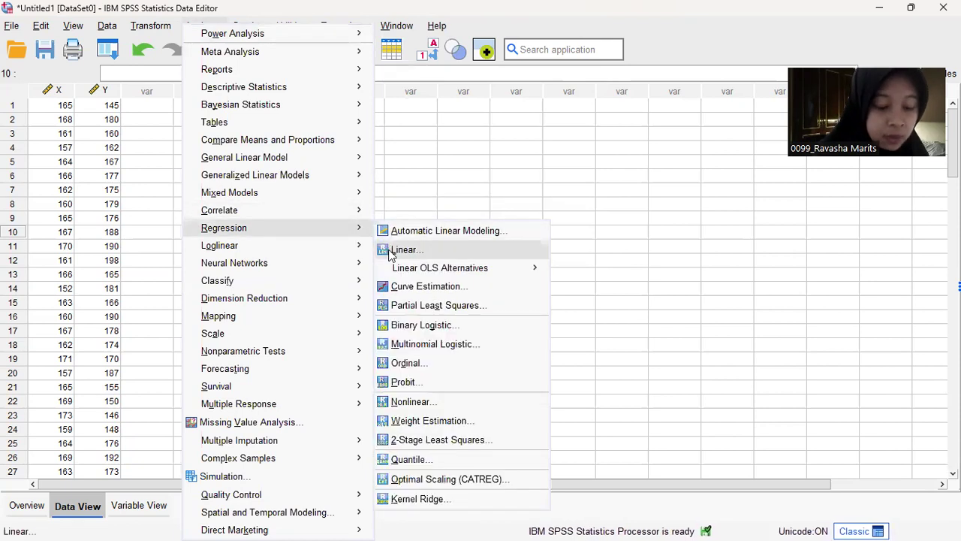
pyautogui.click(390, 251)
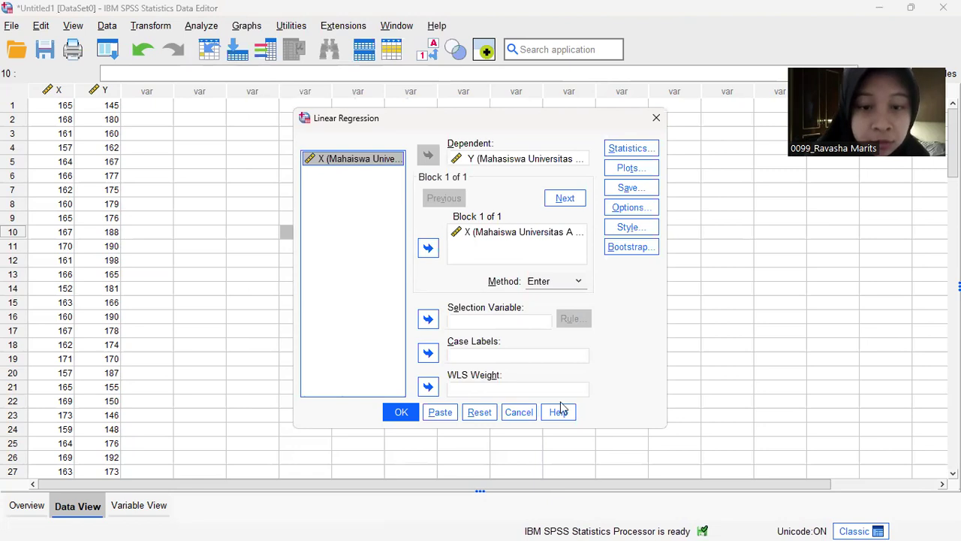
pyautogui.click(481, 412)
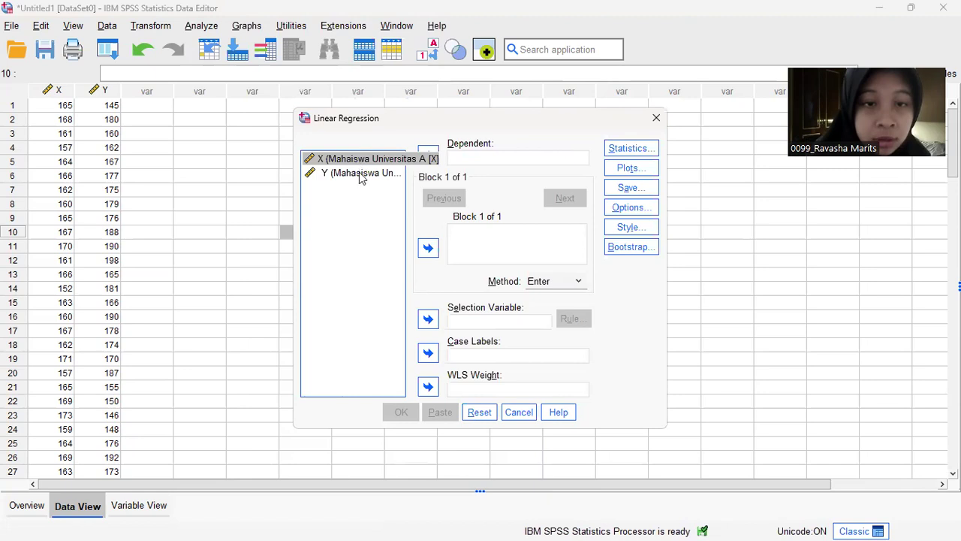
# - Set Y as the dependent variable and X as the Block 1 predictor of the linear regression
pyautogui.click(360, 176)
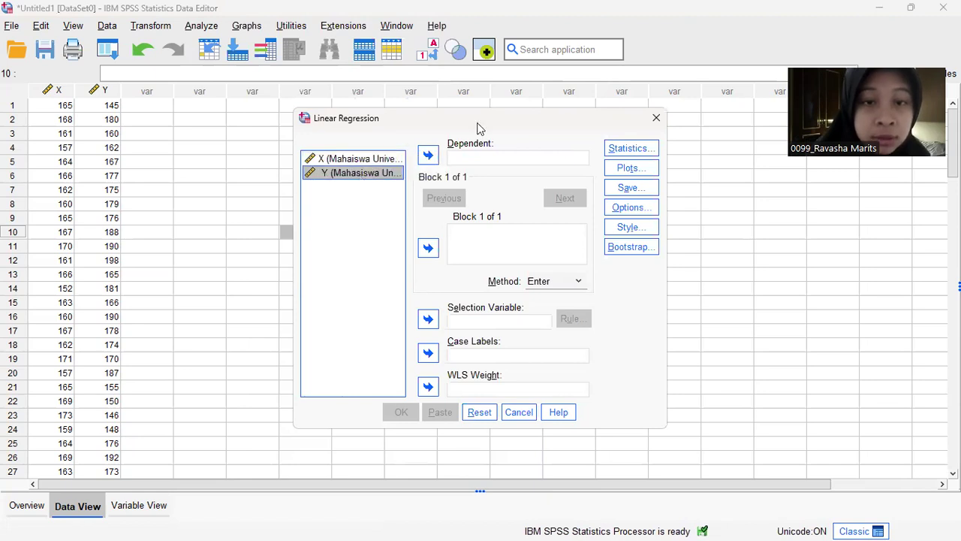
pyautogui.click(427, 155)
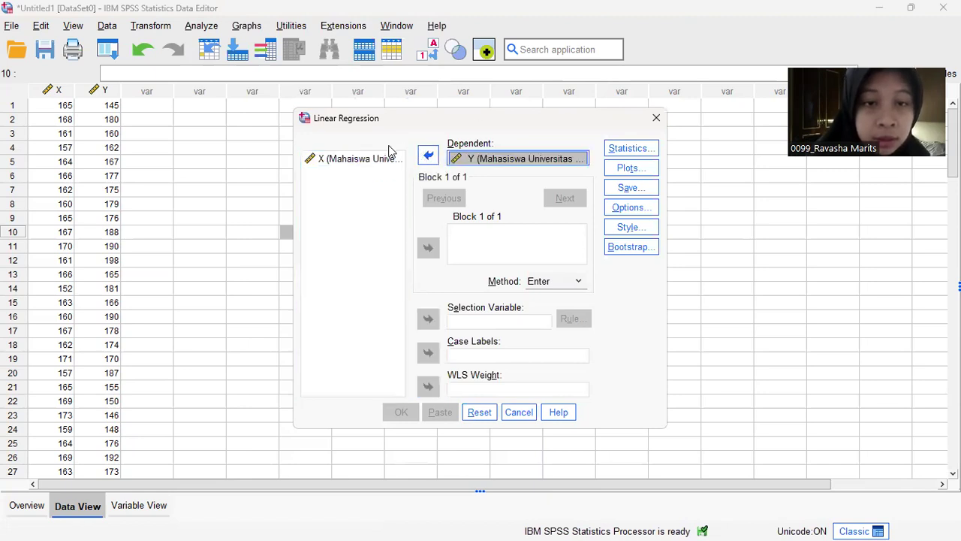
pyautogui.click(372, 160)
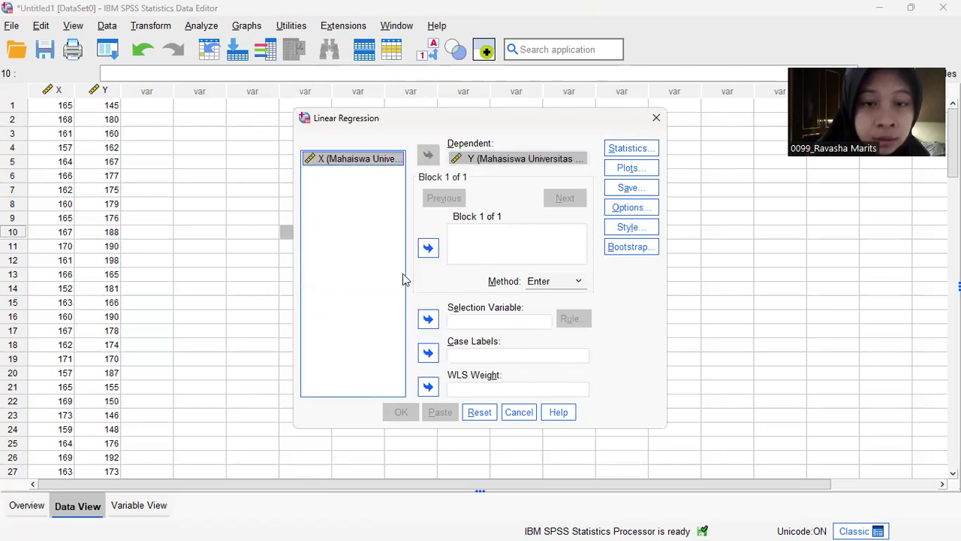
pyautogui.click(425, 252)
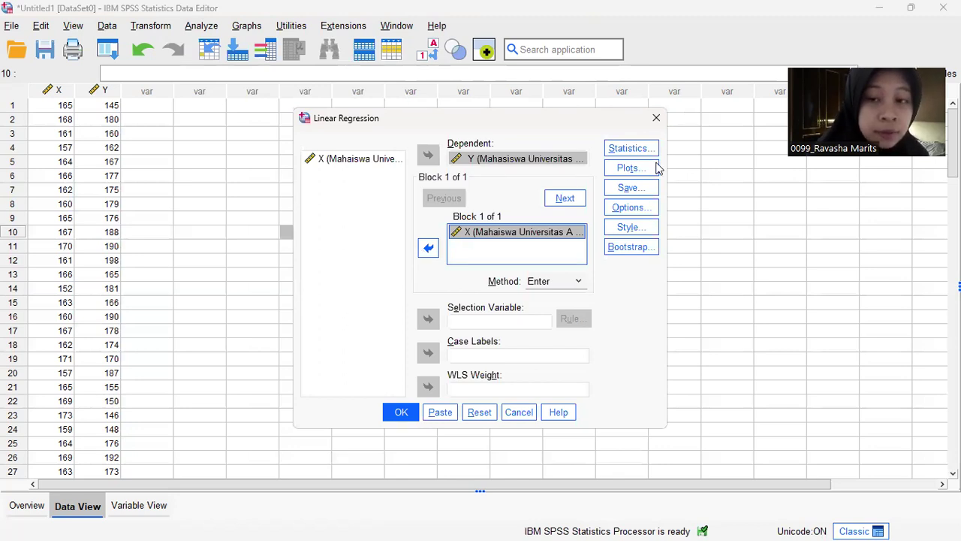
# - Run the linear regression with unstandardized residuals saved to the dataset, and return to the data editor
pyautogui.click(629, 188)
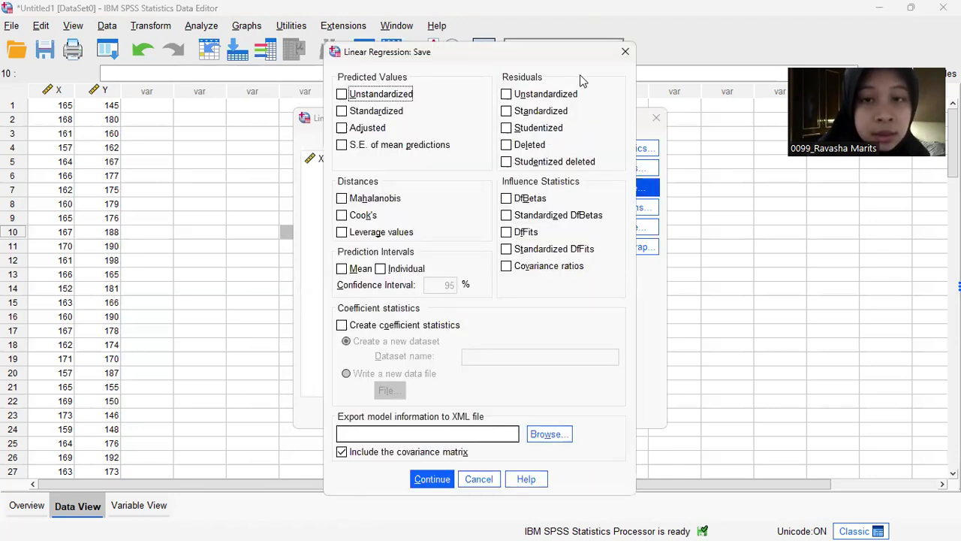
pyautogui.click(506, 95)
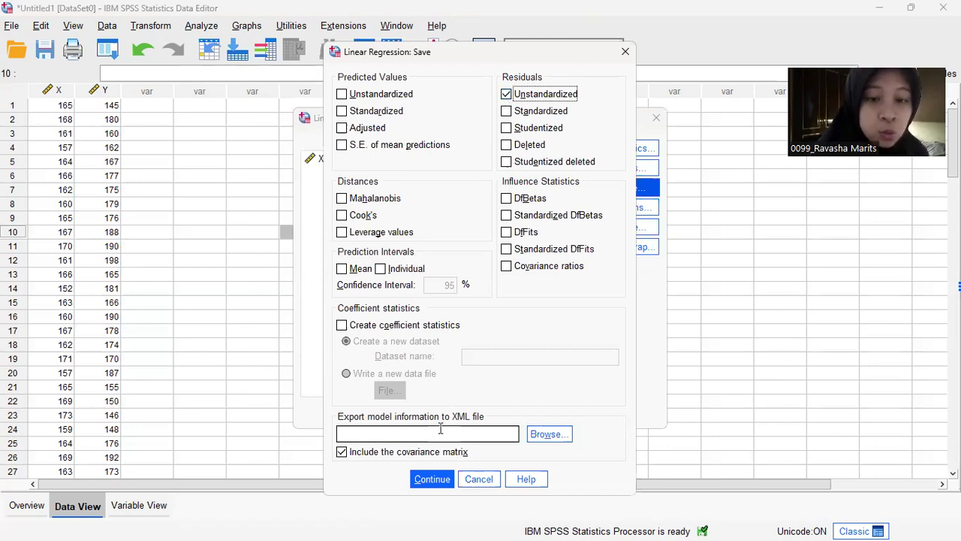
pyautogui.click(434, 483)
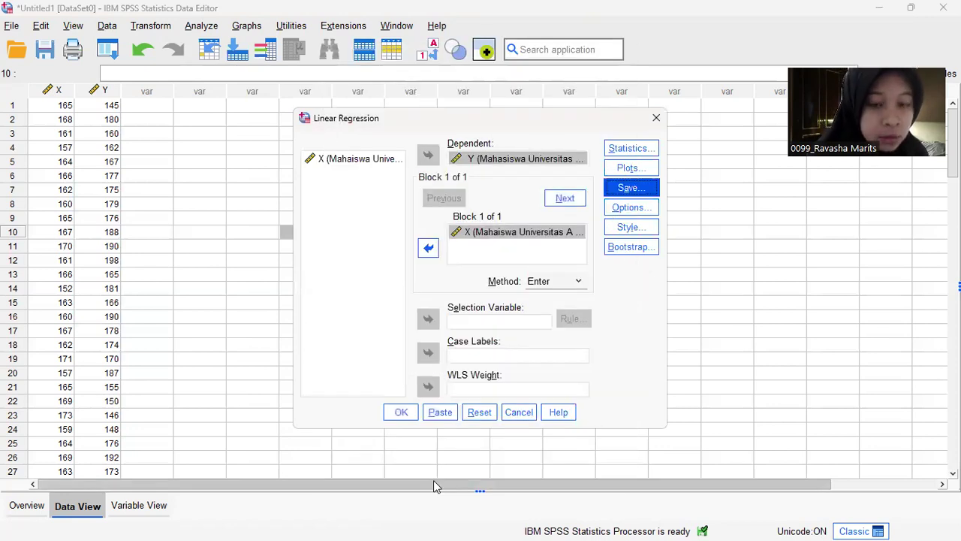
pyautogui.click(393, 413)
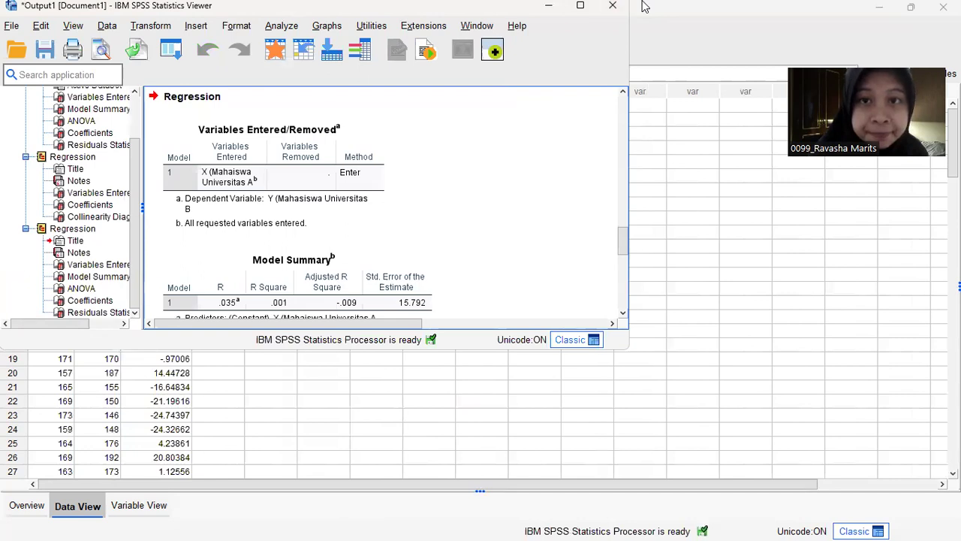
pyautogui.press('super+Up')
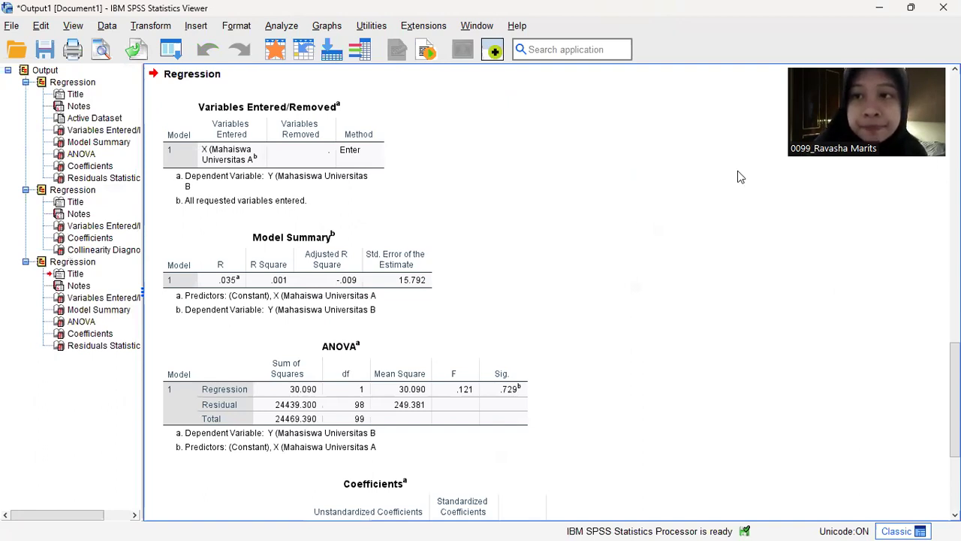
pyautogui.click(887, 11)
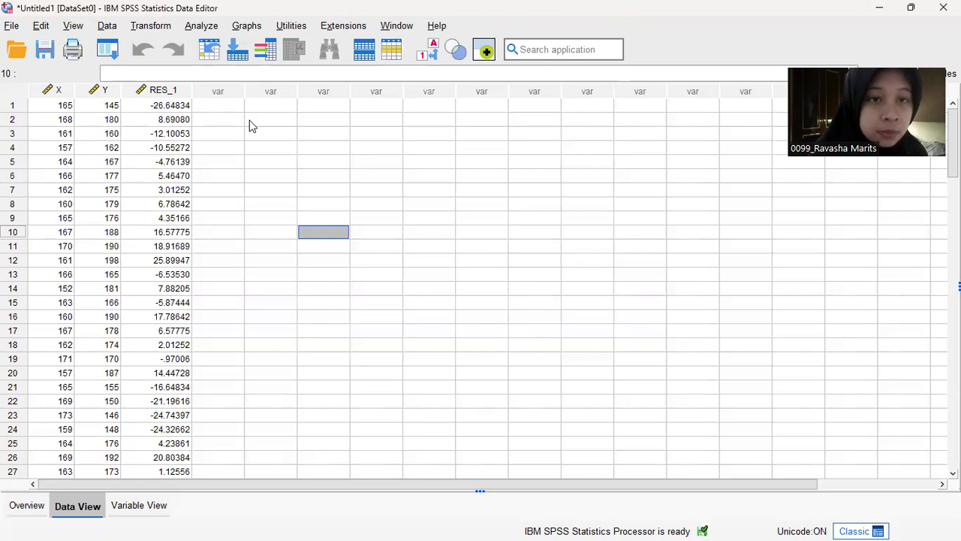
pyautogui.click(325, 304)
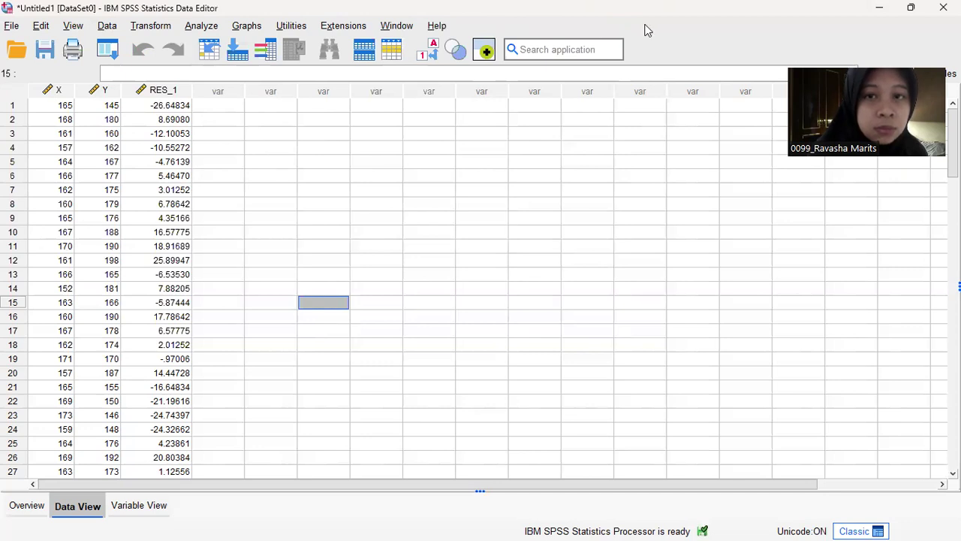
pyautogui.click(529, 135)
pyautogui.click(272, 106)
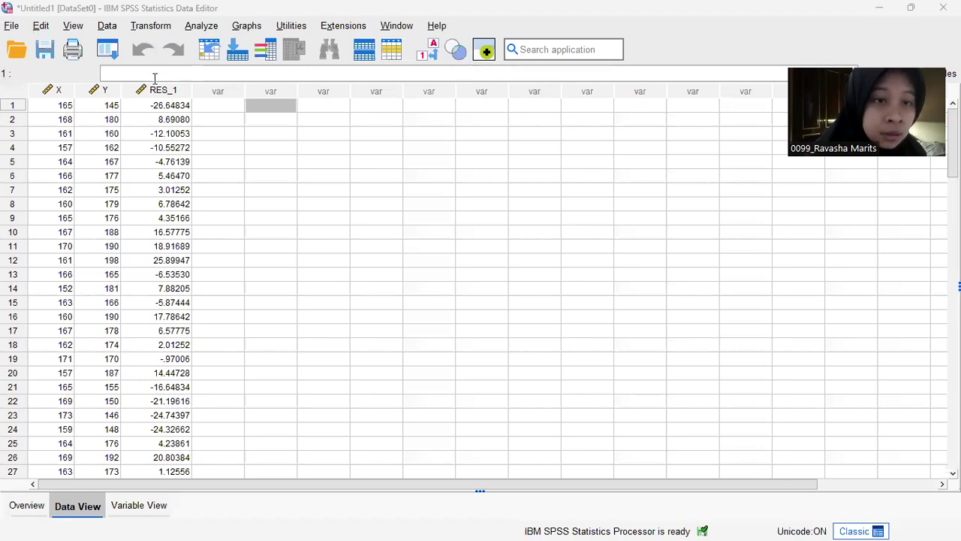
# - Start computing a new variable with abs_res as the target variable name
pyautogui.click(153, 29)
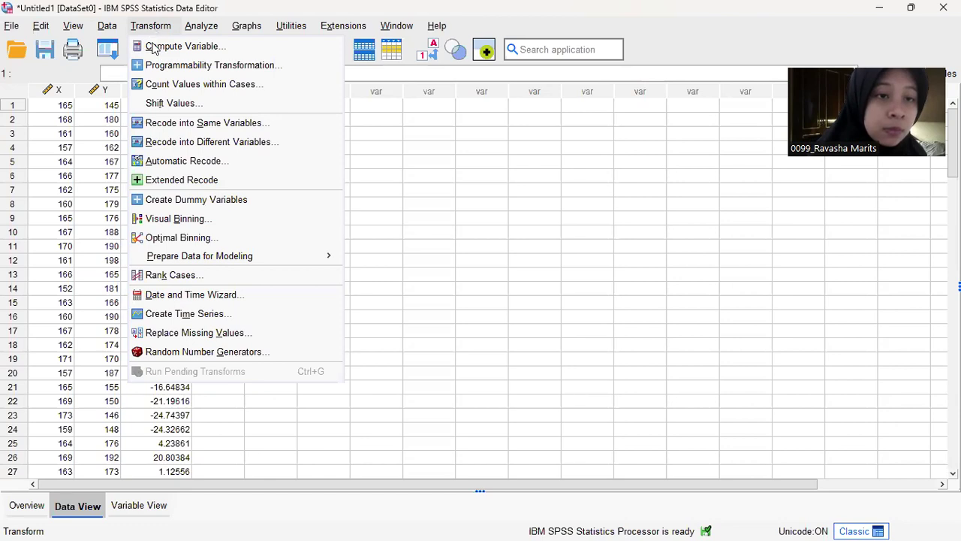
pyautogui.click(153, 46)
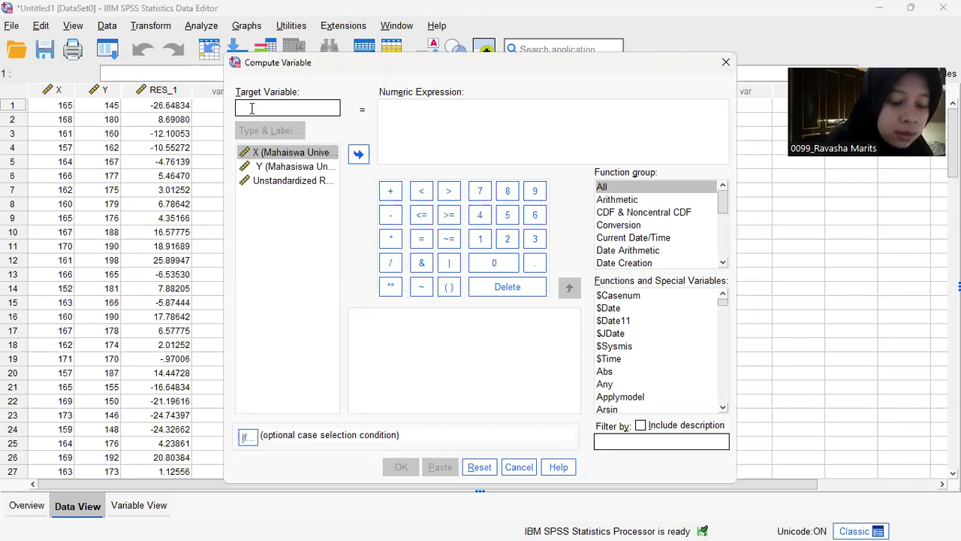
pyautogui.write('abs')
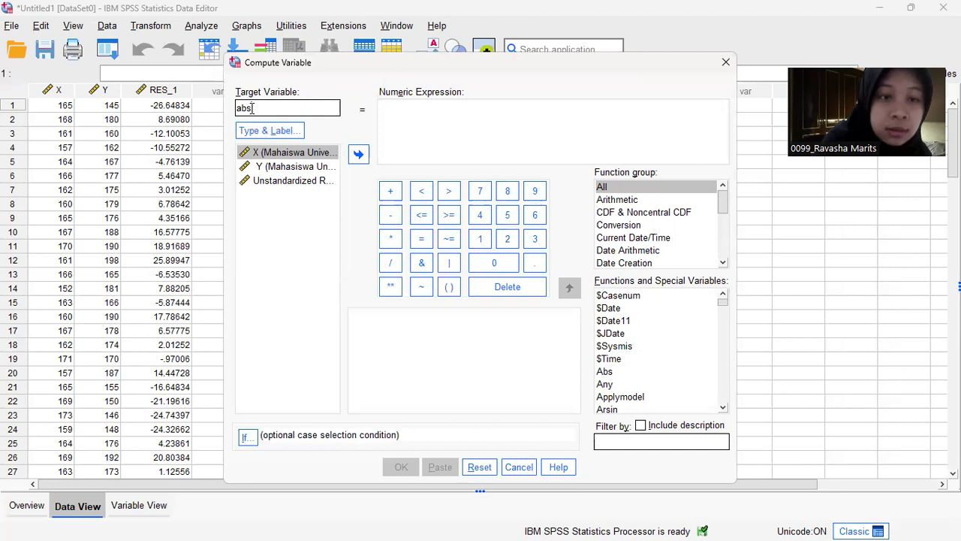
pyautogui.write('_res')
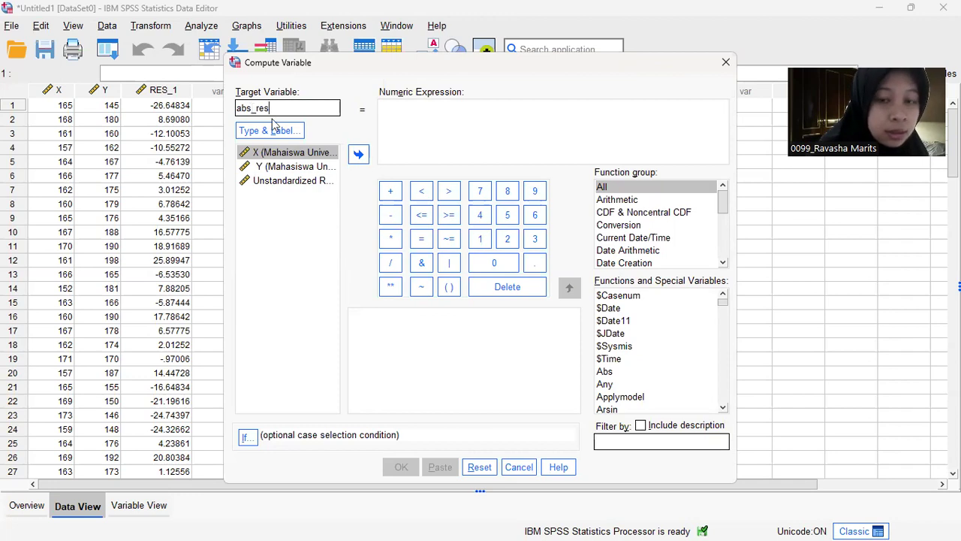
# - Compute abs_res as ABS(RES_1) using the arithmetic Abs function on the unstandardized residuals, and return to the data editor
pyautogui.click(623, 203)
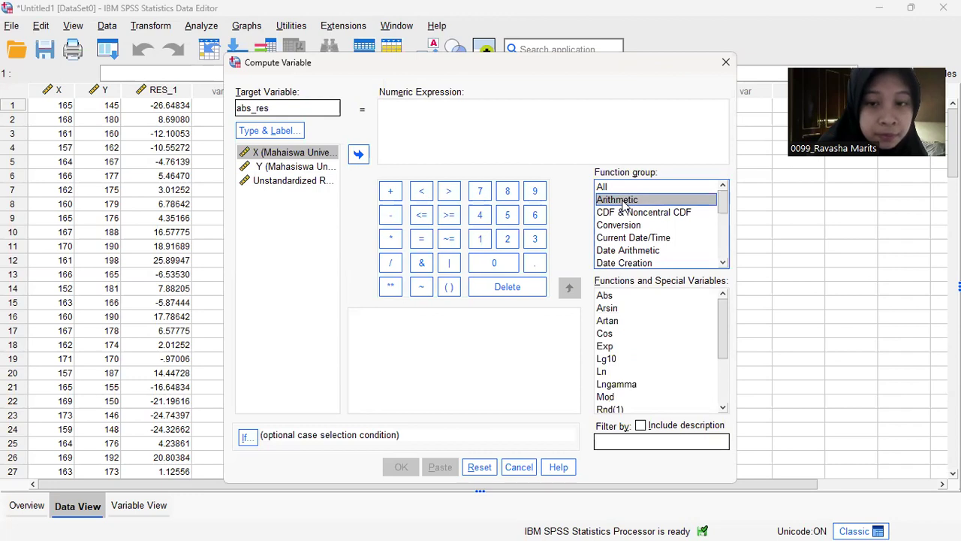
pyautogui.click(620, 297)
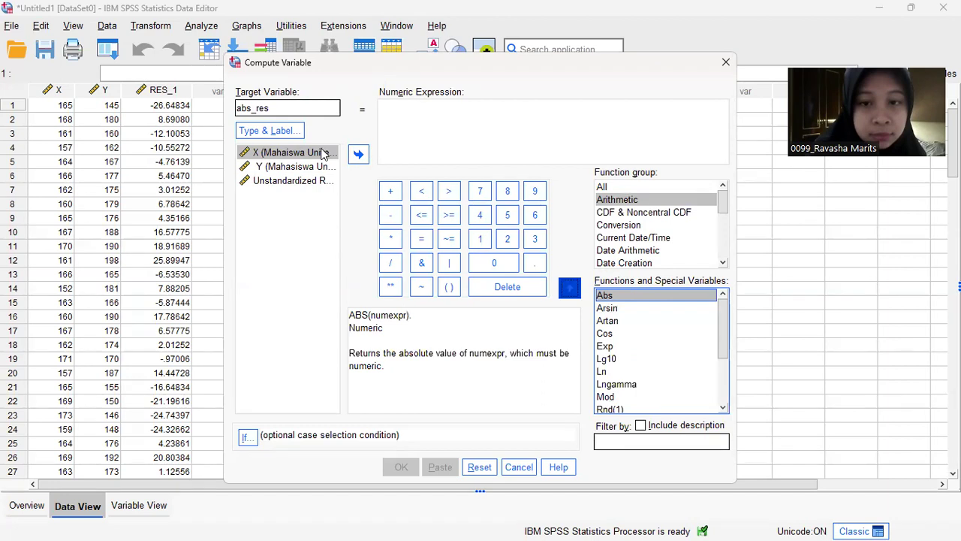
pyautogui.click(568, 287)
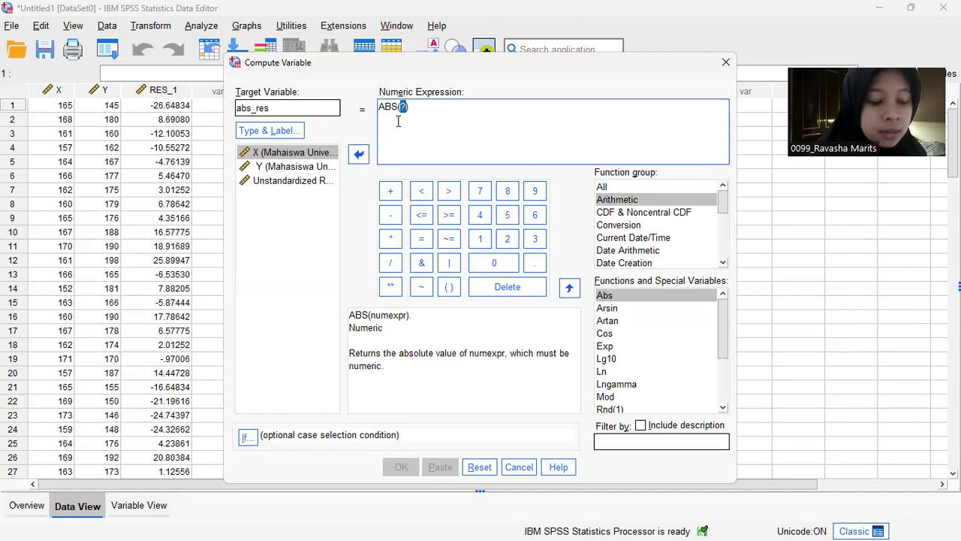
pyautogui.click(265, 187)
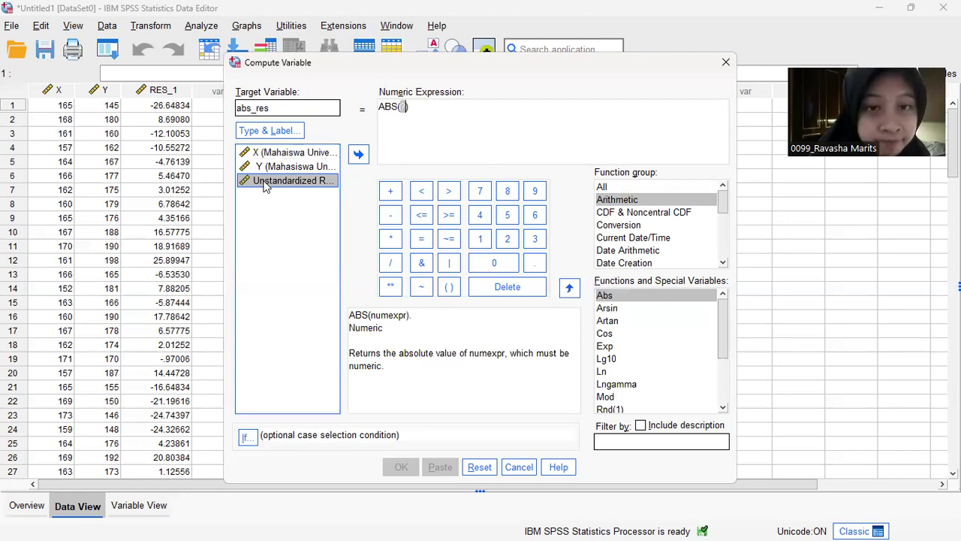
pyautogui.click(359, 153)
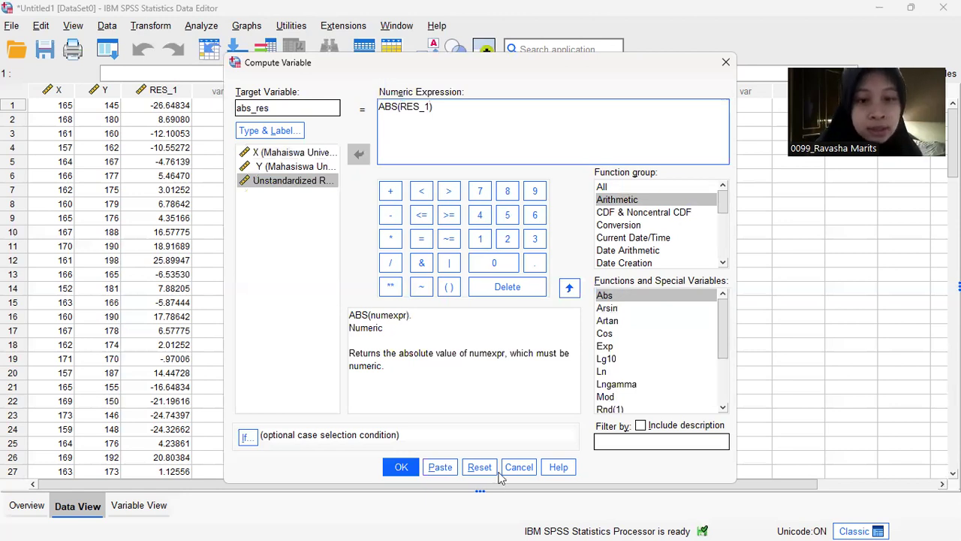
pyautogui.click(401, 467)
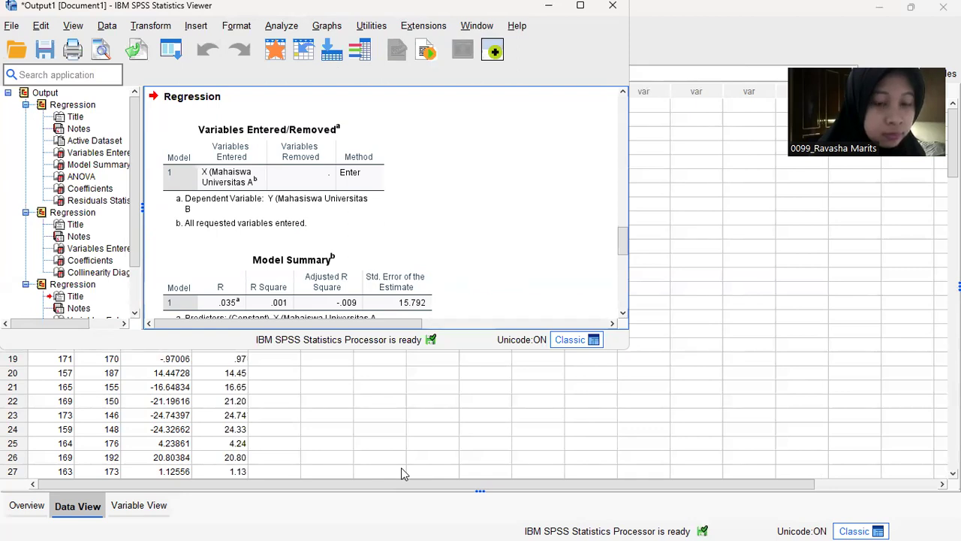
pyautogui.click(708, 331)
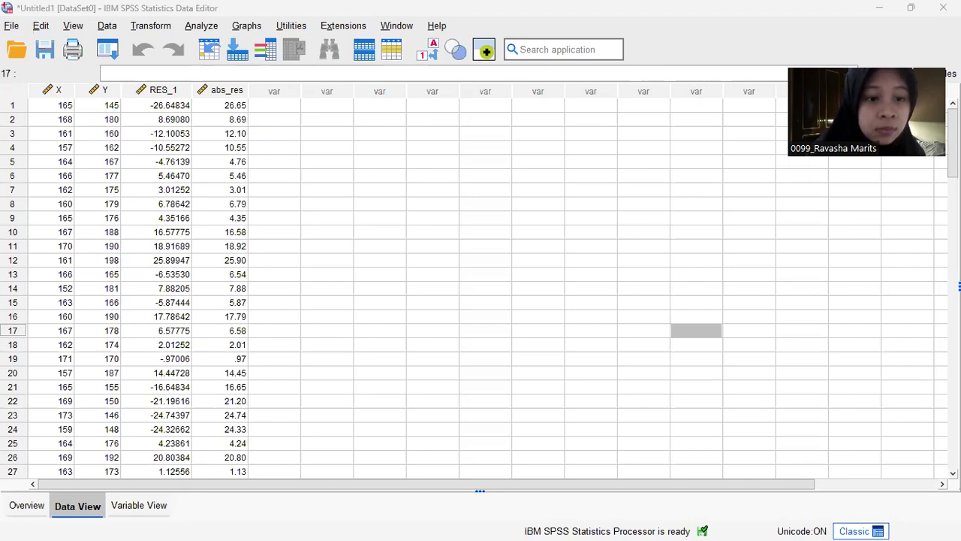
pyautogui.click(538, 305)
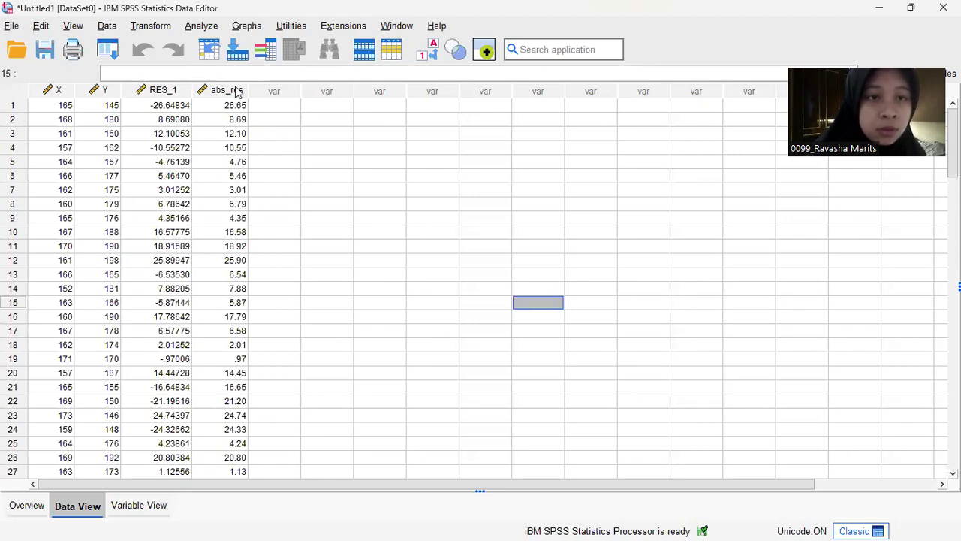
pyautogui.click(167, 72)
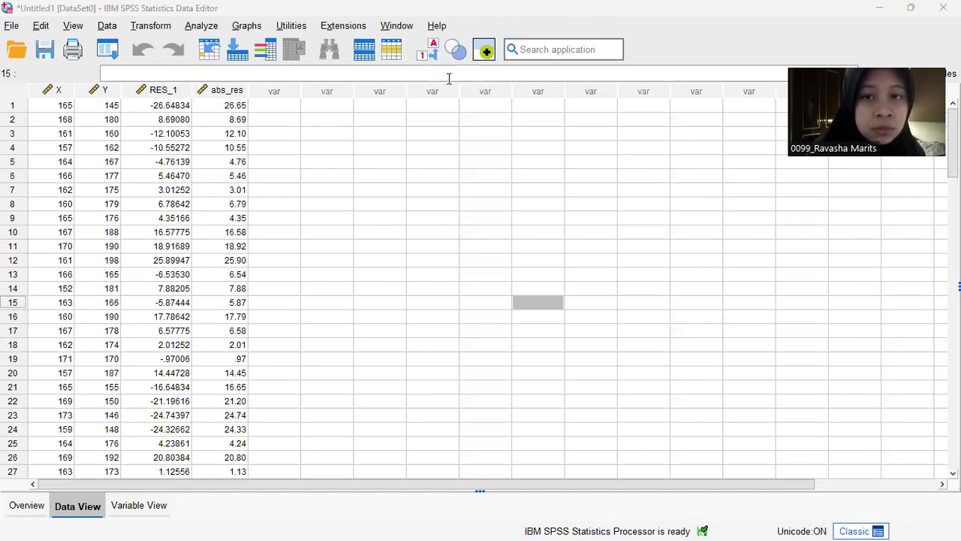
pyautogui.click(557, 94)
pyautogui.click(472, 108)
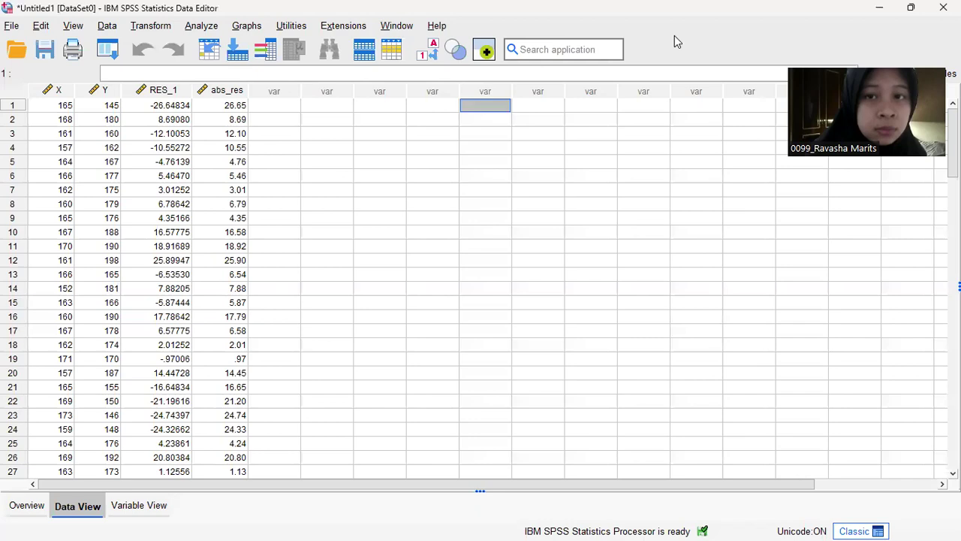
pyautogui.press('Down')
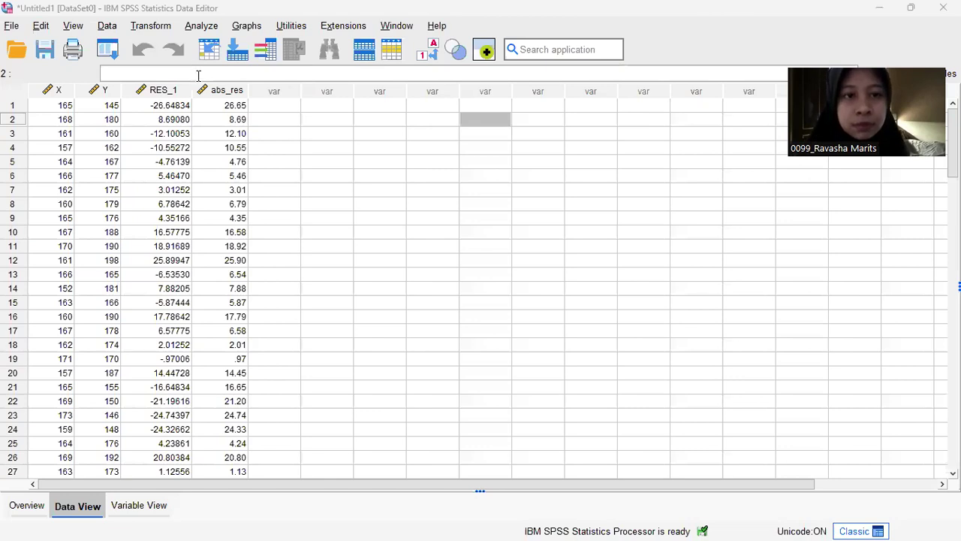
pyautogui.click(476, 150)
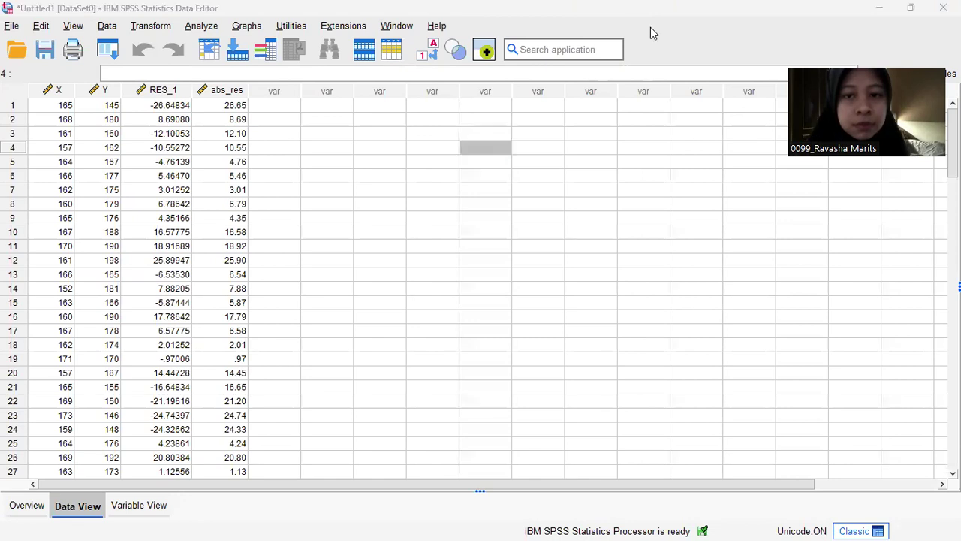
pyautogui.click(680, 31)
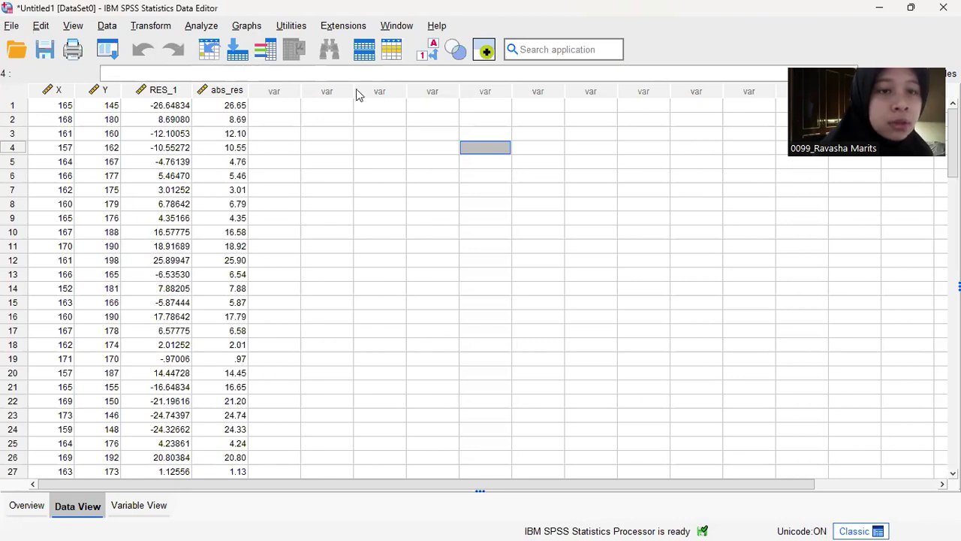
# - Open a linear regression analysis and reset its previous variable settings
pyautogui.click(200, 30)
pyautogui.moveTo(199, 33)
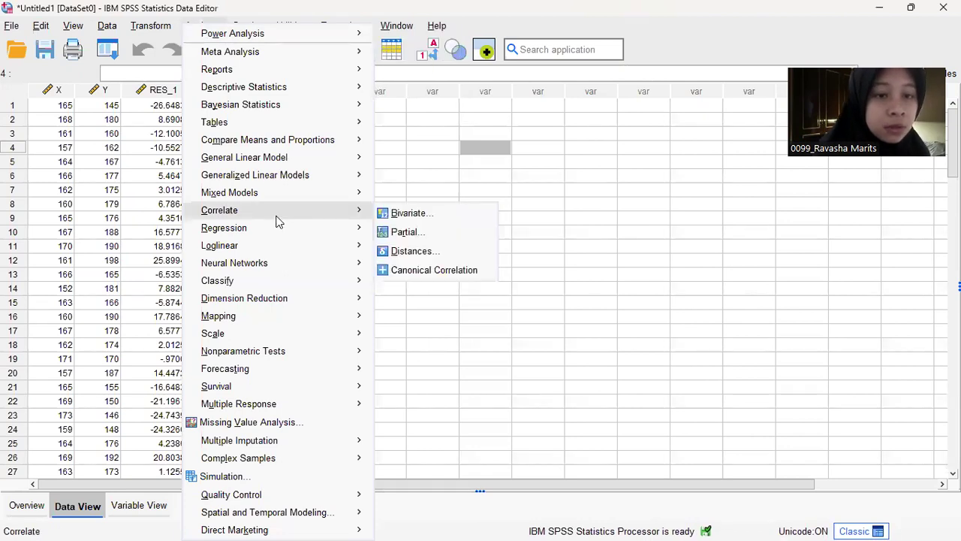
pyautogui.moveTo(285, 243)
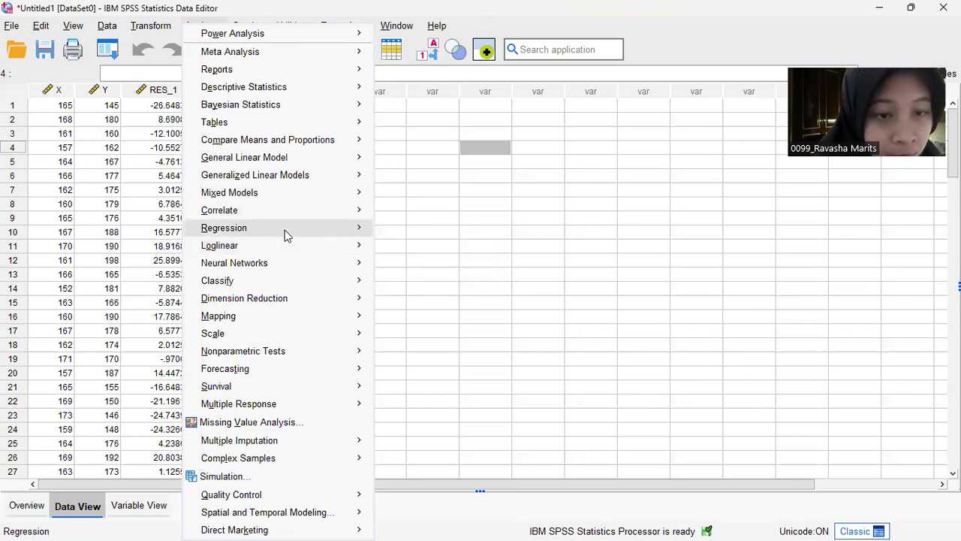
pyautogui.moveTo(361, 228)
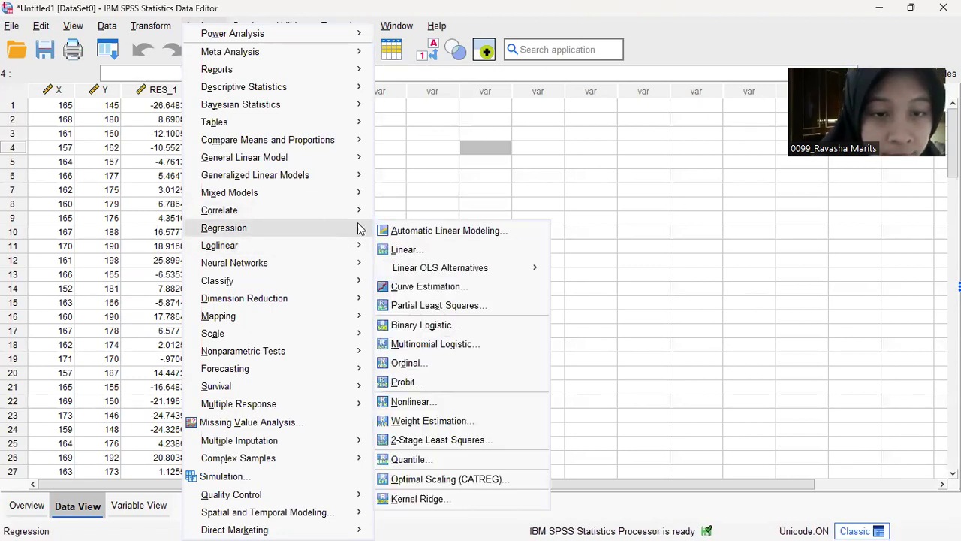
pyautogui.click(402, 250)
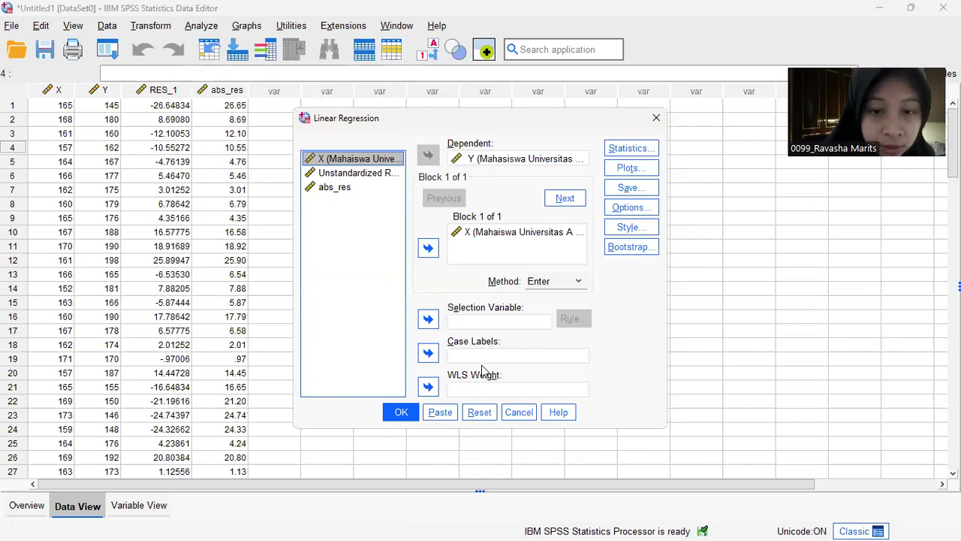
pyautogui.click(480, 413)
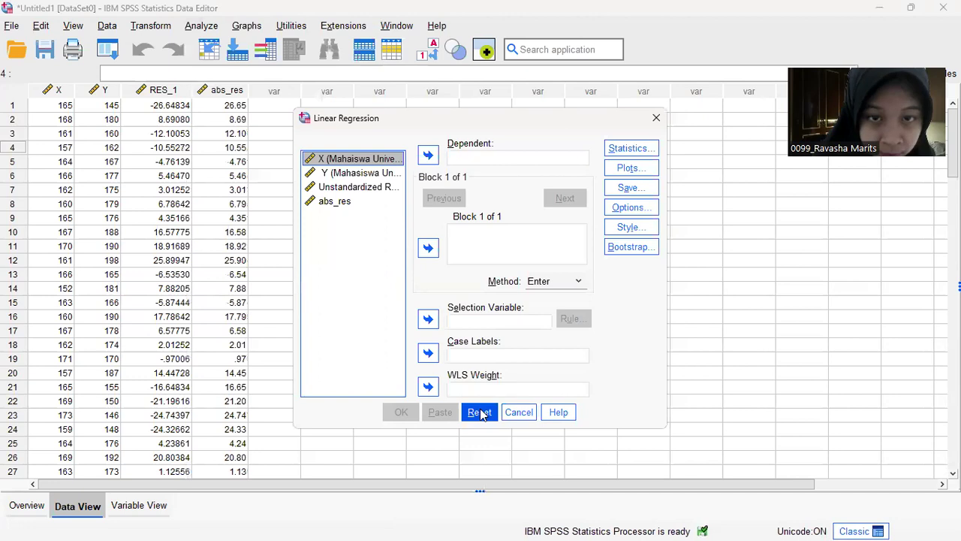
# - Run the linear regression with abs_res as the dependent variable and Unstandardized Residual as the Block 1 predictor
pyautogui.click(348, 201)
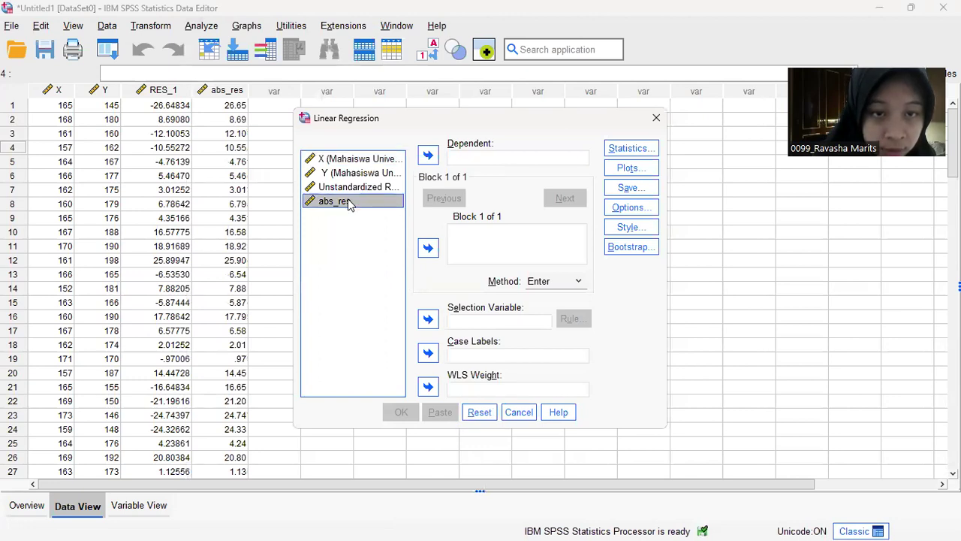
pyautogui.click(428, 156)
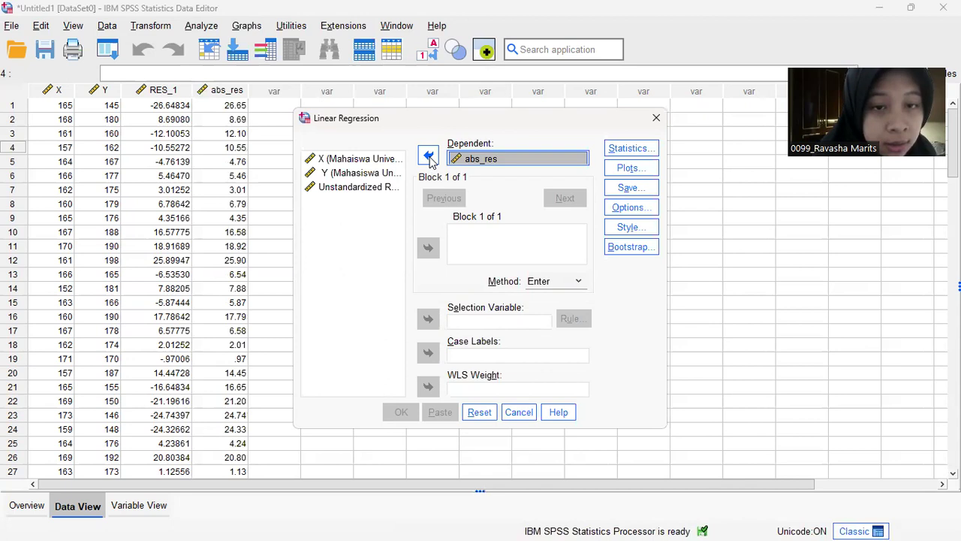
pyautogui.click(353, 187)
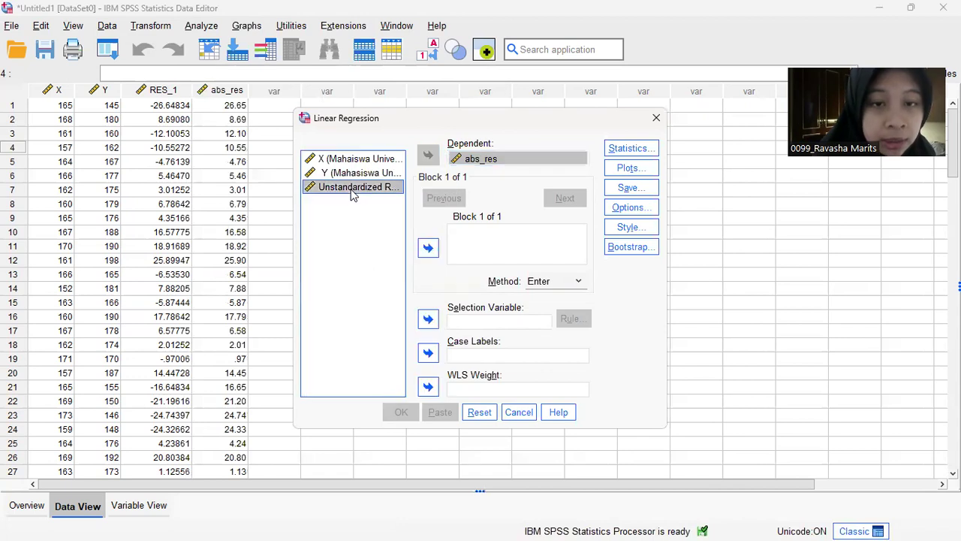
pyautogui.click(431, 248)
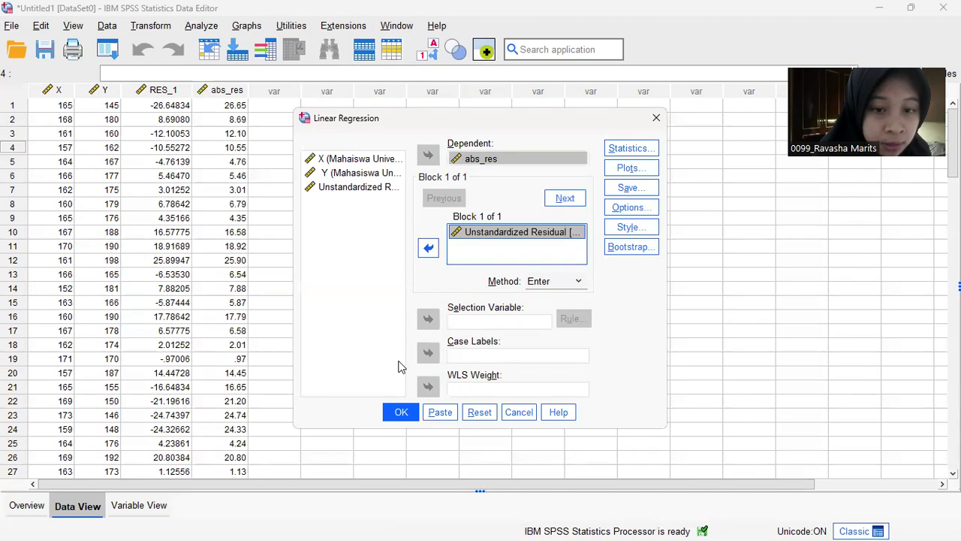
pyautogui.click(400, 410)
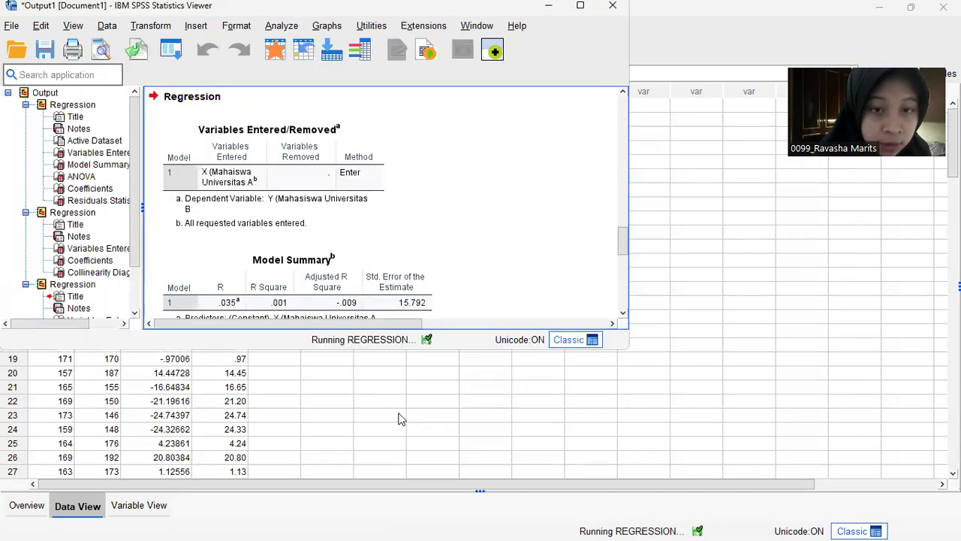
# - Examine the significance values in the abs_res regression's Coefficients table, and return to the data editor
pyautogui.click(412, 264)
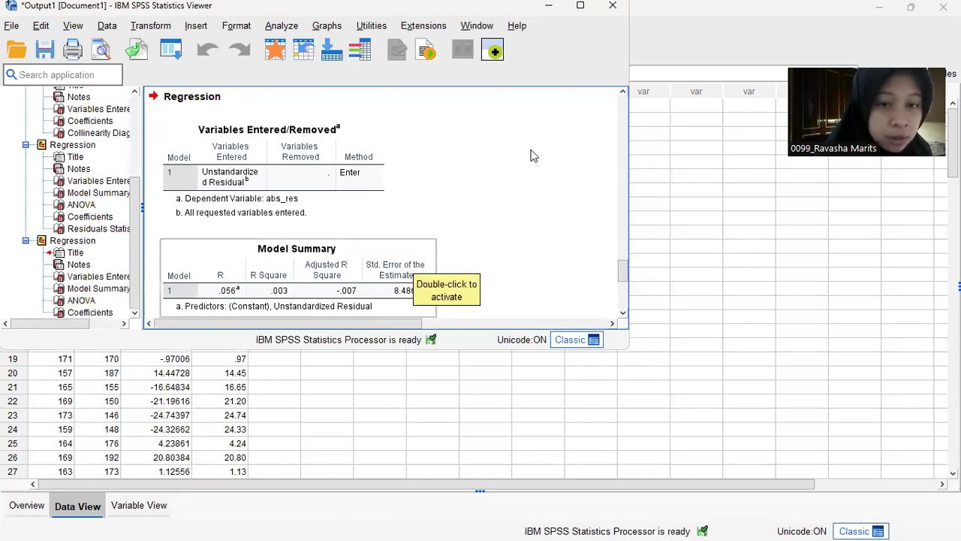
pyautogui.click(548, 174)
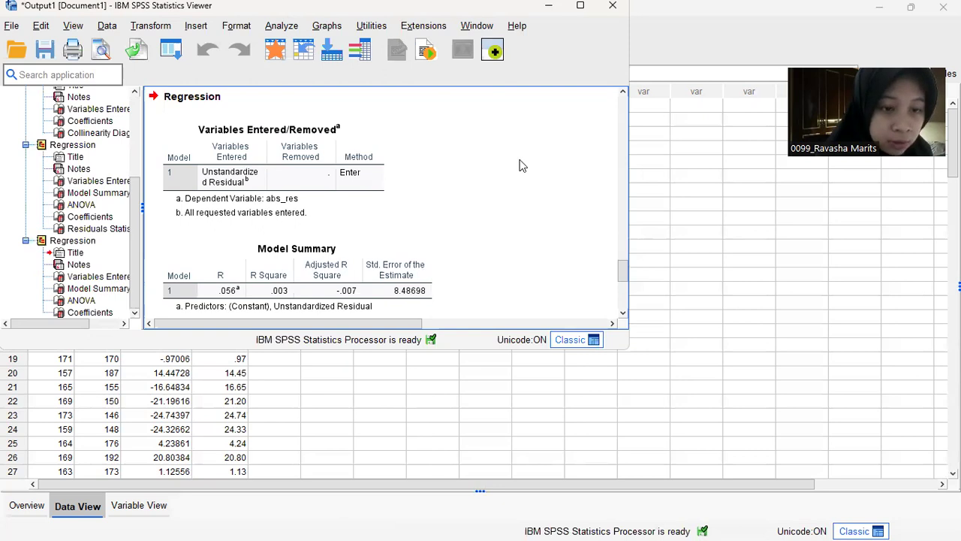
pyautogui.click(411, 263)
pyautogui.click(503, 256)
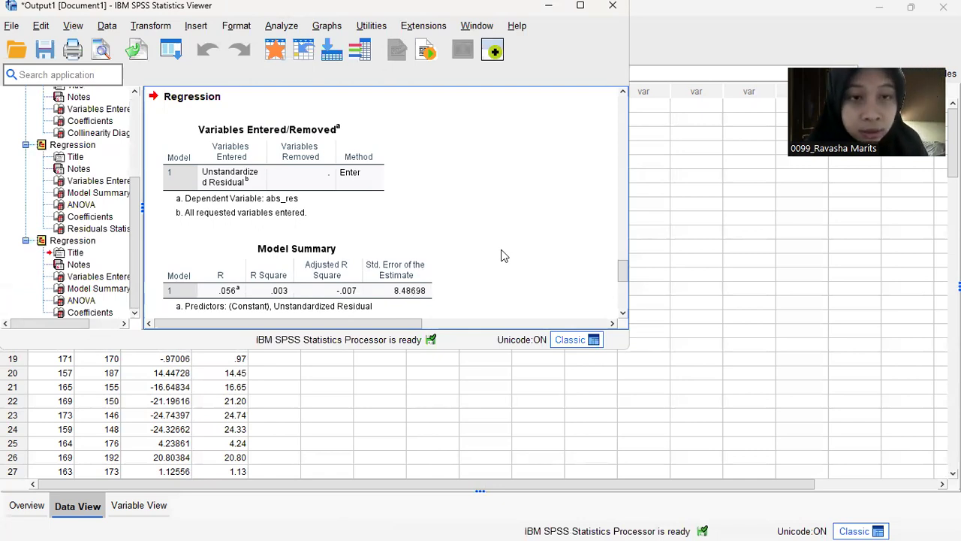
pyautogui.moveTo(621, 275); pyautogui.dragTo(625, 304)
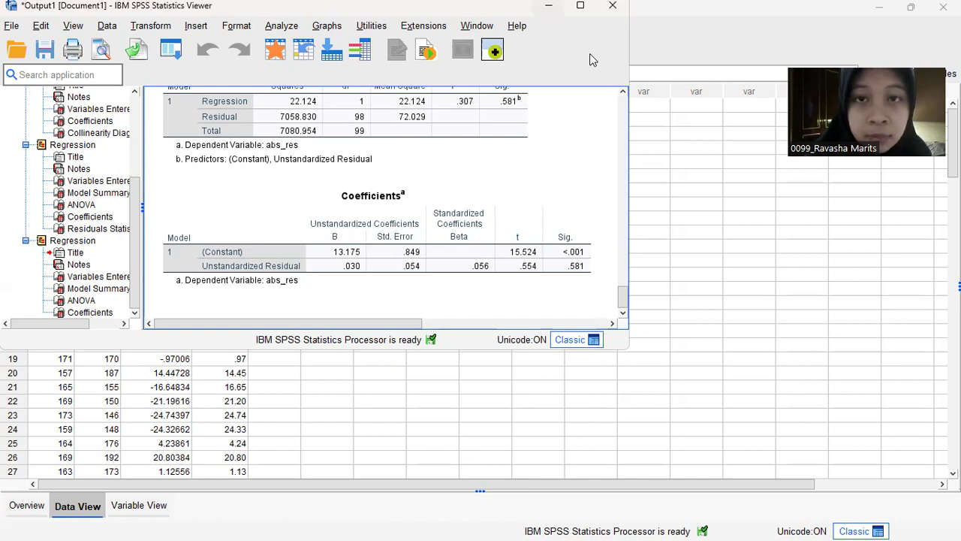
pyautogui.click(569, 108)
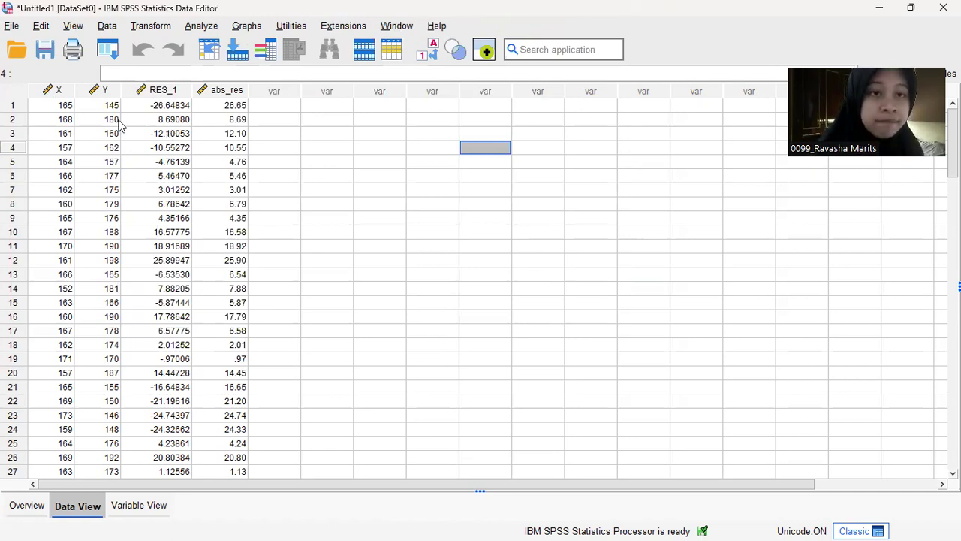
# - Set up a Means comparison with Y in the dependent list and X in the independent list
pyautogui.click(197, 27)
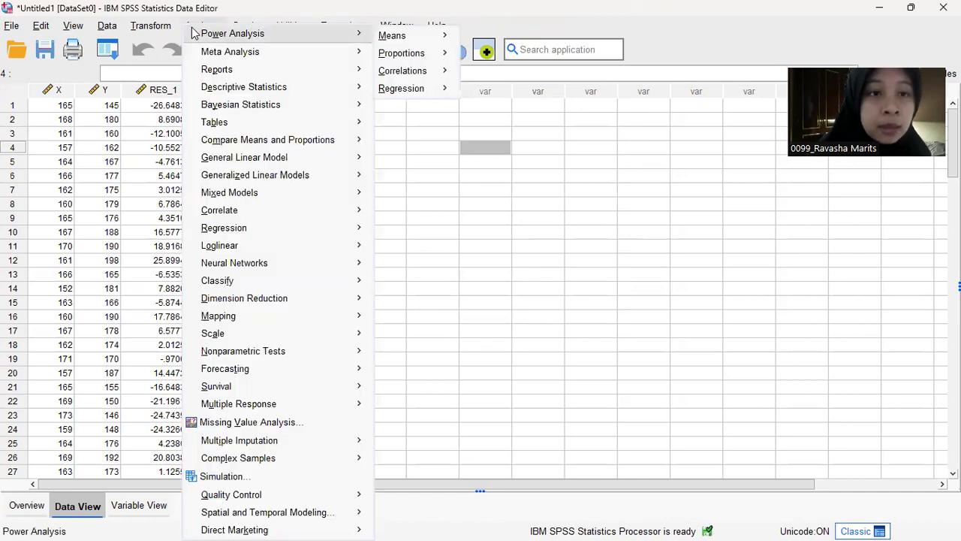
pyautogui.moveTo(233, 147)
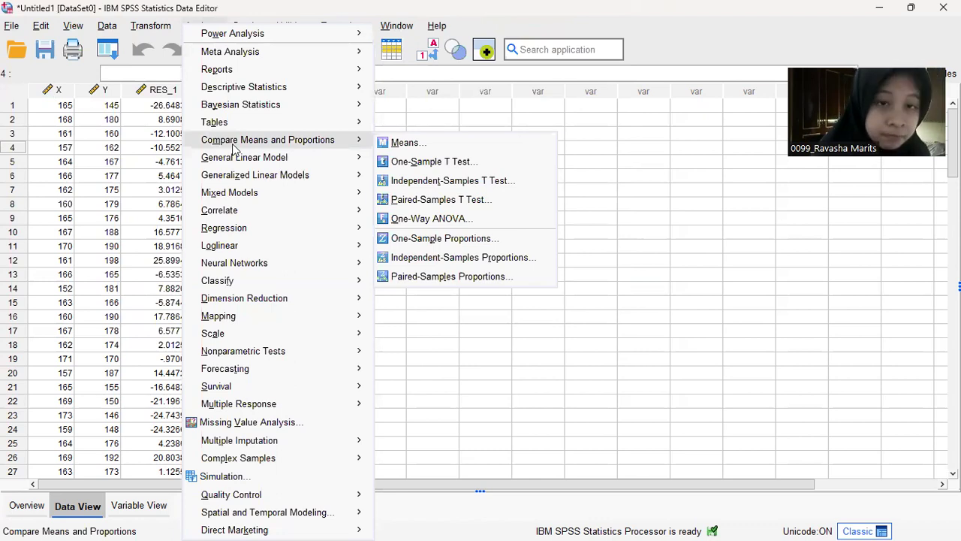
pyautogui.click(395, 144)
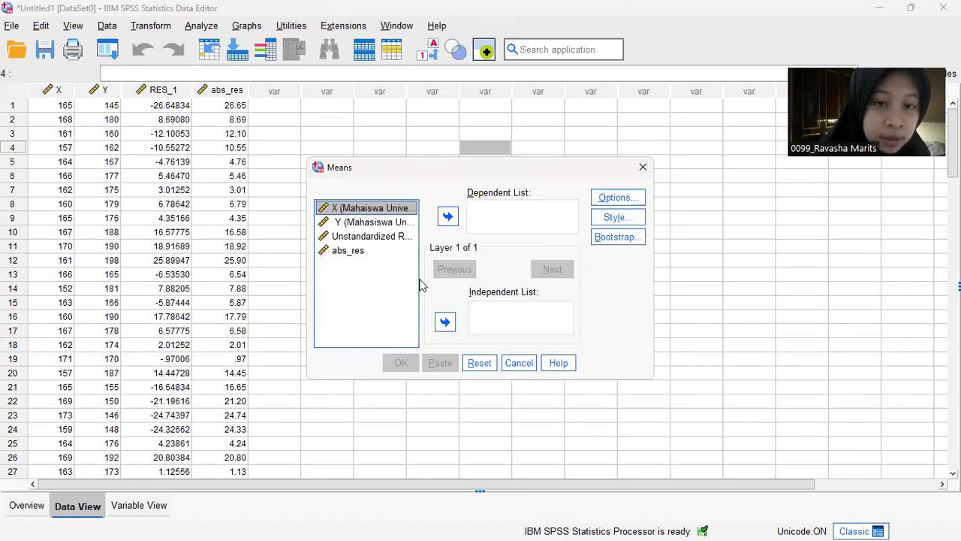
pyautogui.click(401, 223)
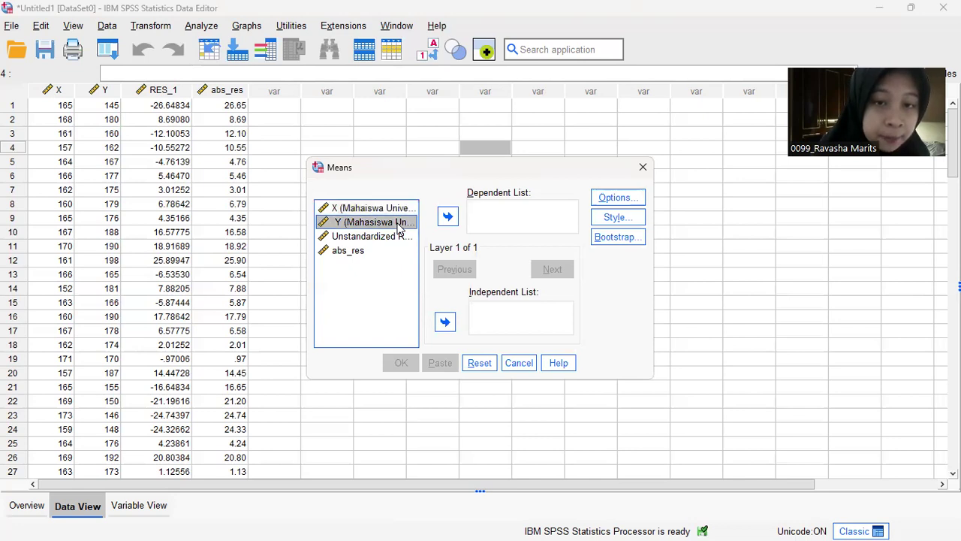
pyautogui.click(448, 218)
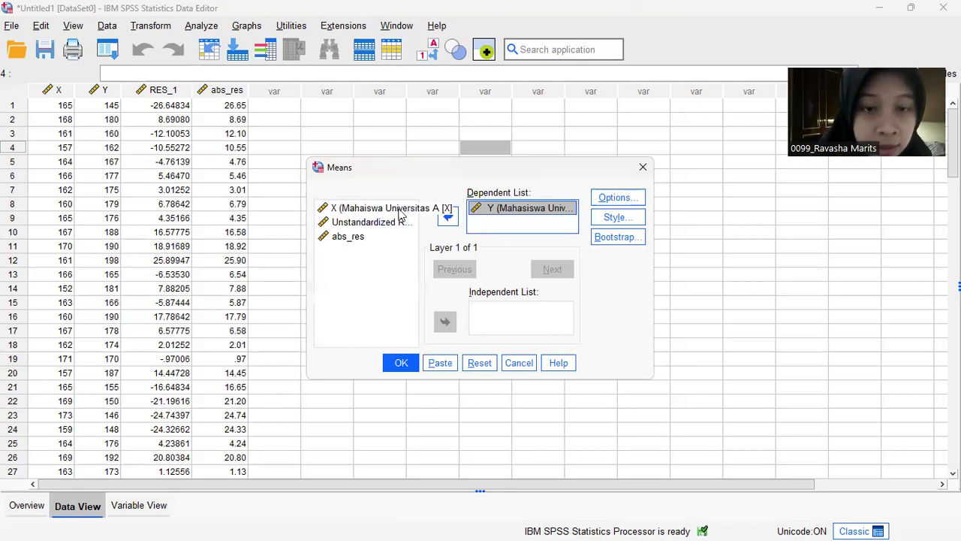
pyautogui.click(400, 213)
pyautogui.click(400, 212)
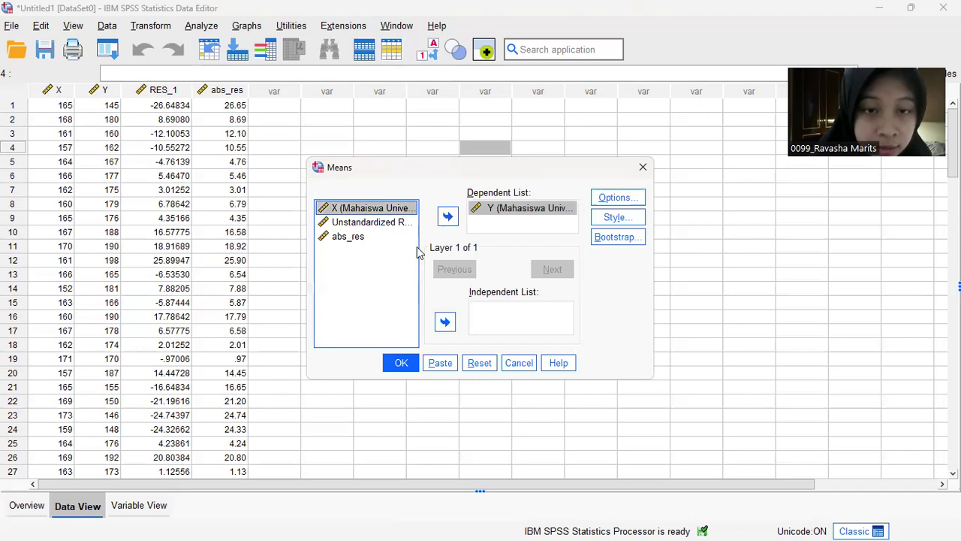
pyautogui.click(446, 322)
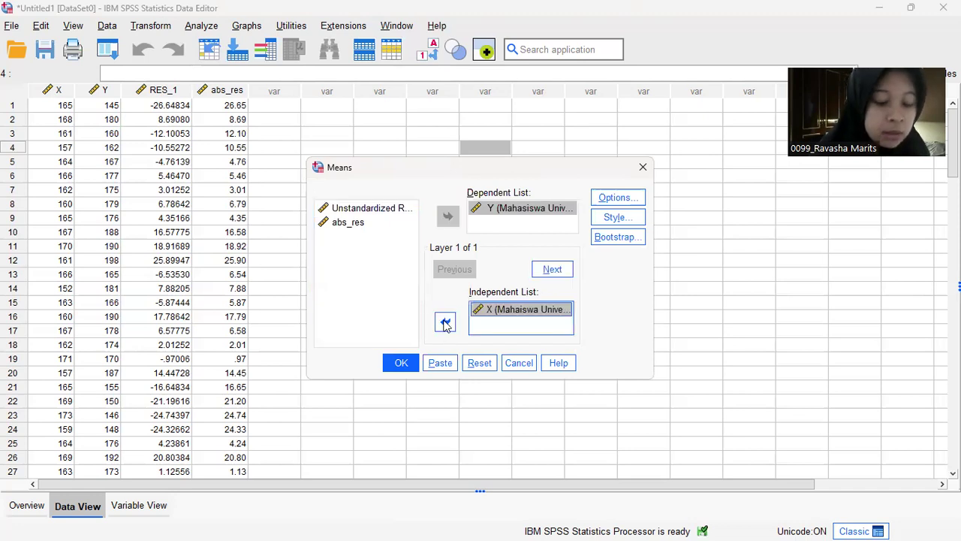
# - Enable the test for linearity in the Means options and run the analysis
pyautogui.click(610, 198)
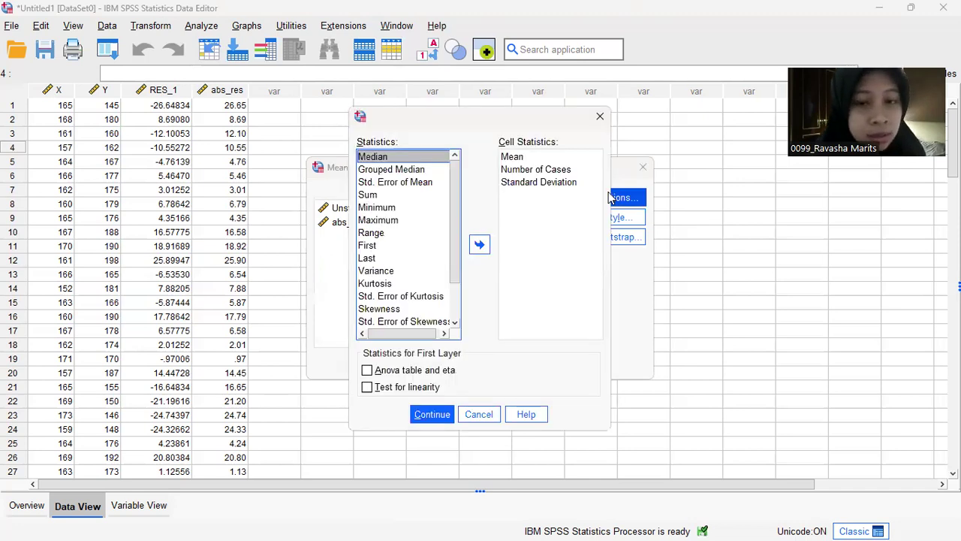
pyautogui.click(367, 388)
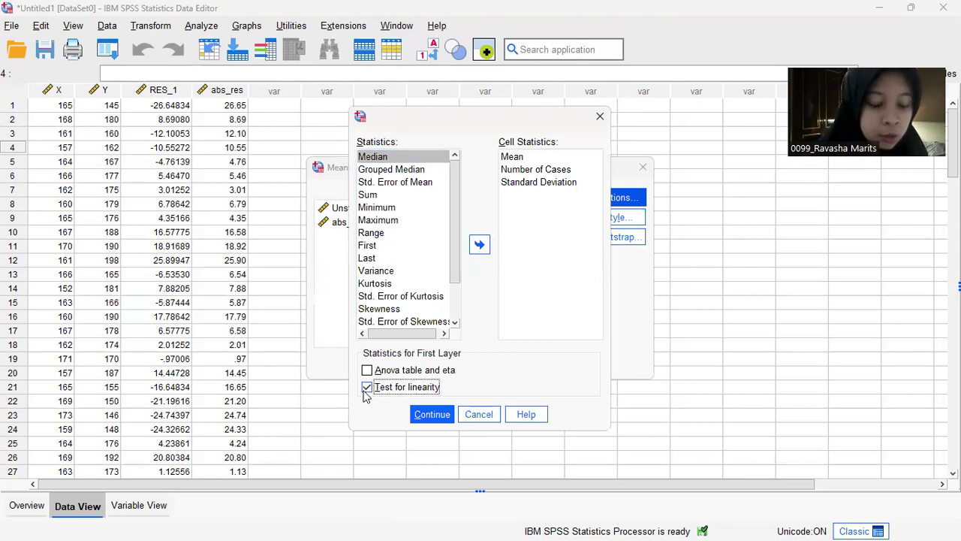
pyautogui.click(422, 416)
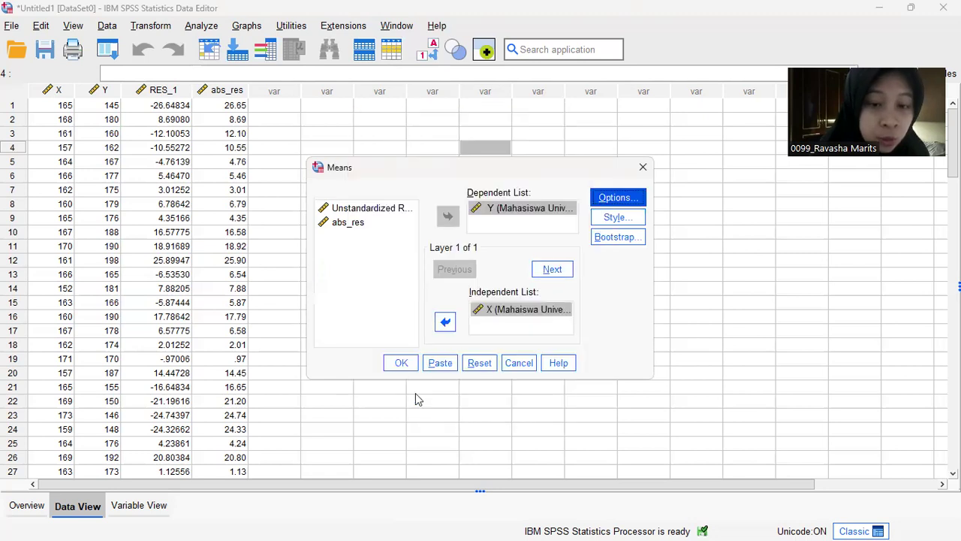
pyautogui.click(401, 363)
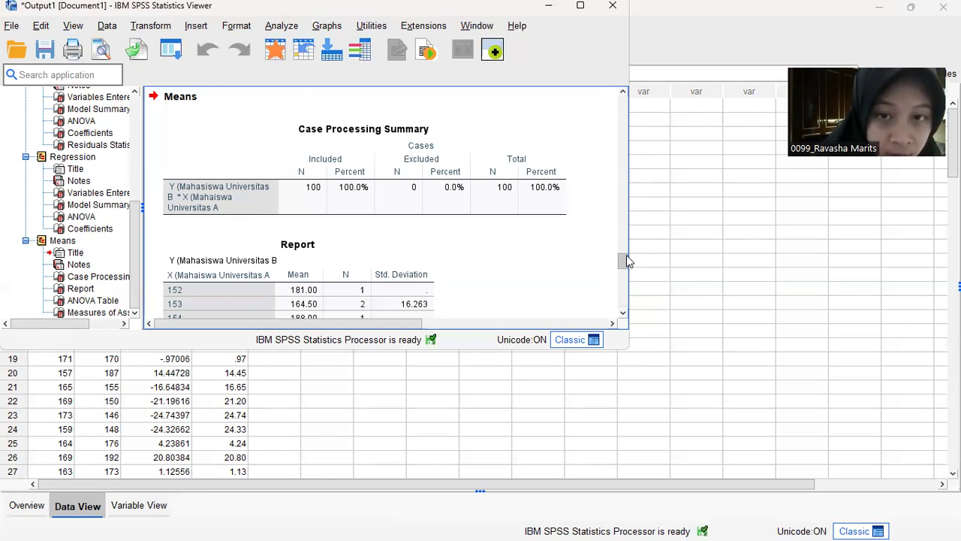
# - Examine the linearity and deviation from linearity significance in the Means ANOVA table, and return to the data editor
pyautogui.moveTo(626, 261); pyautogui.dragTo(616, 323)
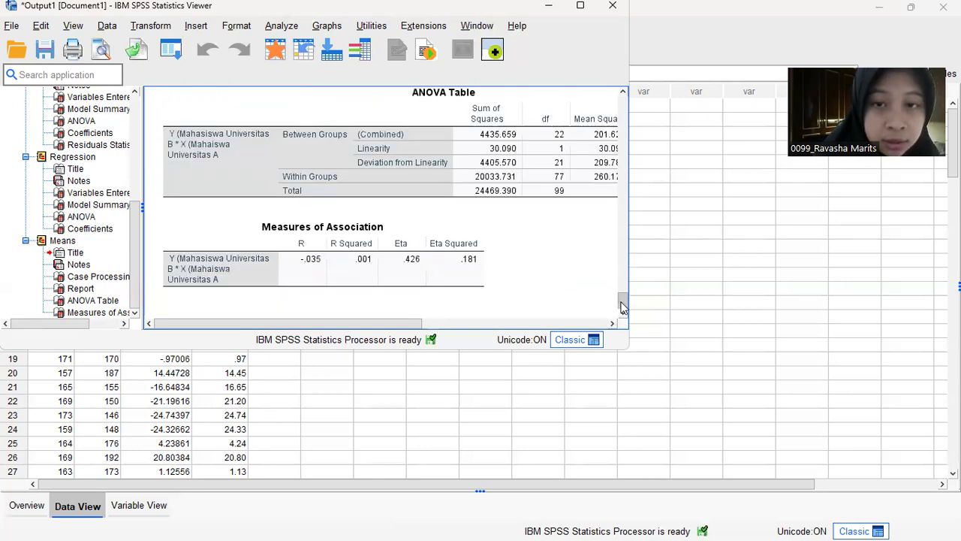
pyautogui.moveTo(623, 300); pyautogui.dragTo(623, 302)
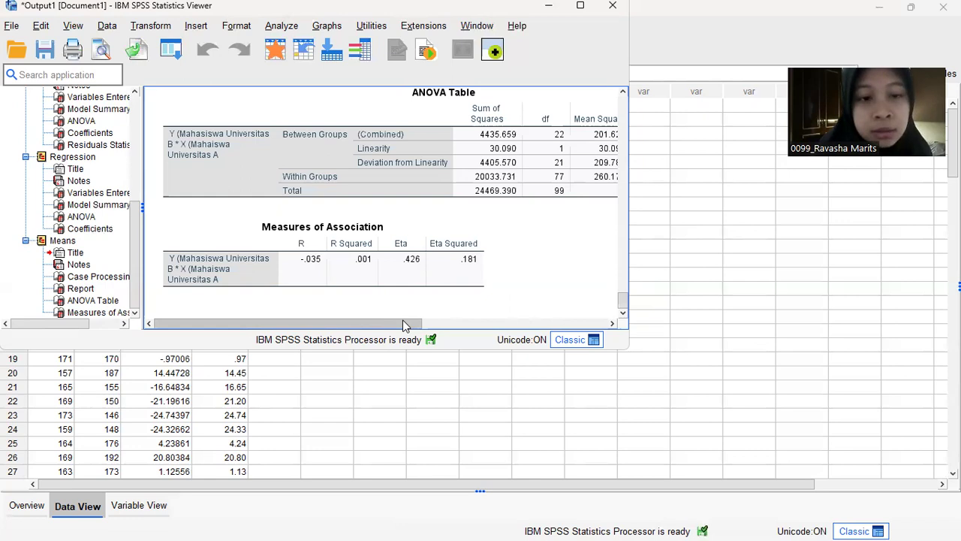
pyautogui.moveTo(403, 320); pyautogui.dragTo(556, 322)
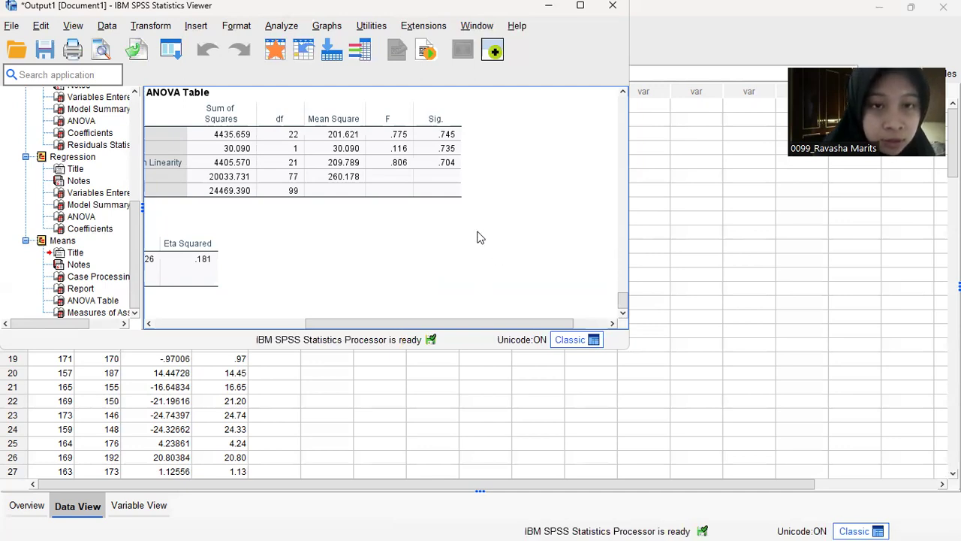
pyautogui.click(439, 143)
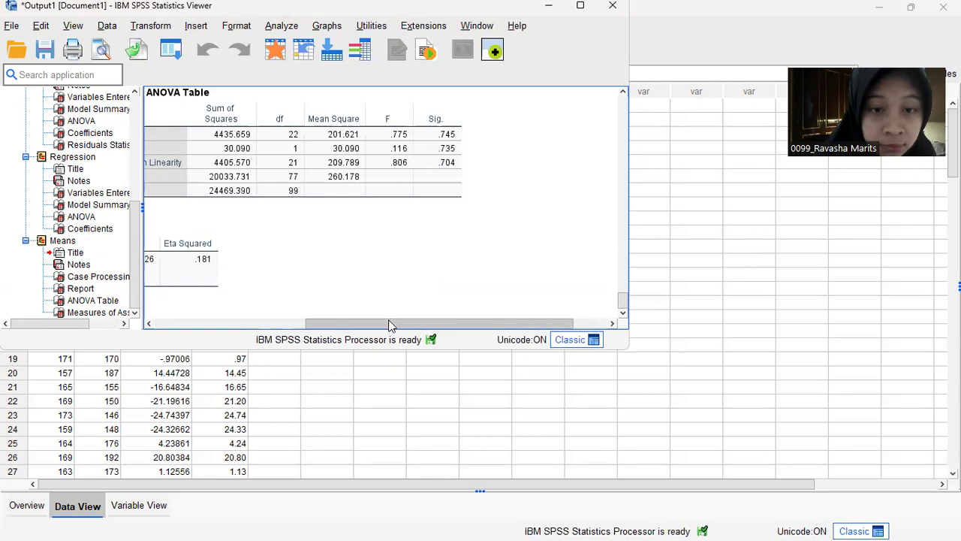
pyautogui.moveTo(391, 324); pyautogui.dragTo(309, 337)
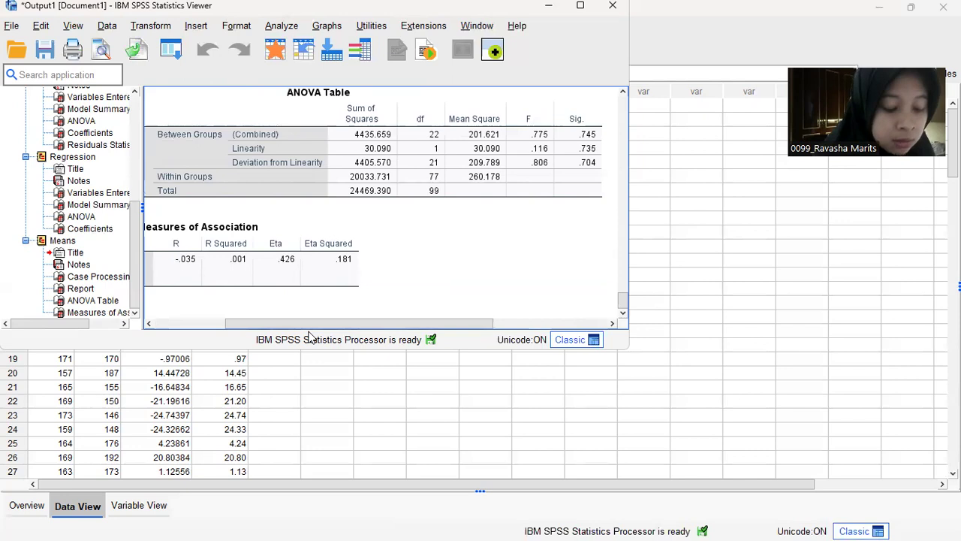
pyautogui.click(362, 228)
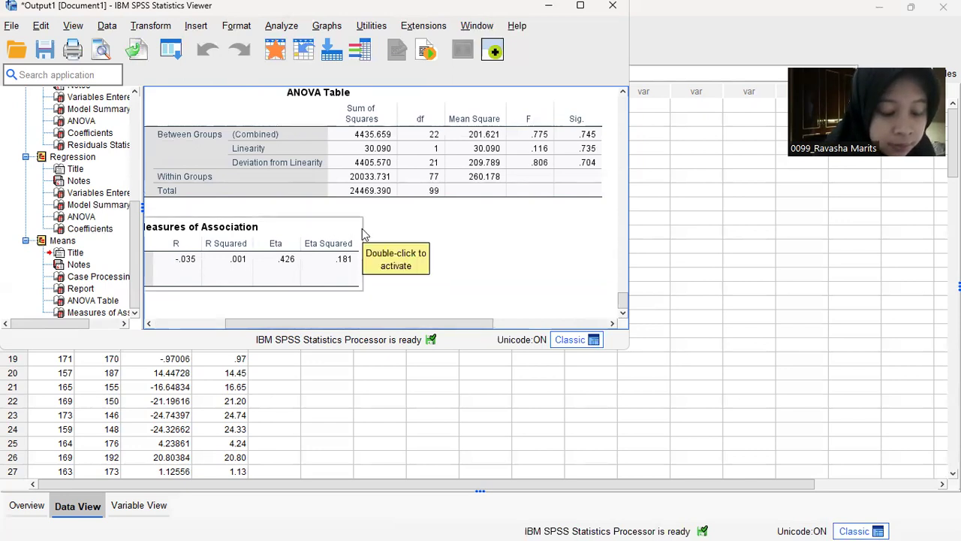
pyautogui.click(426, 215)
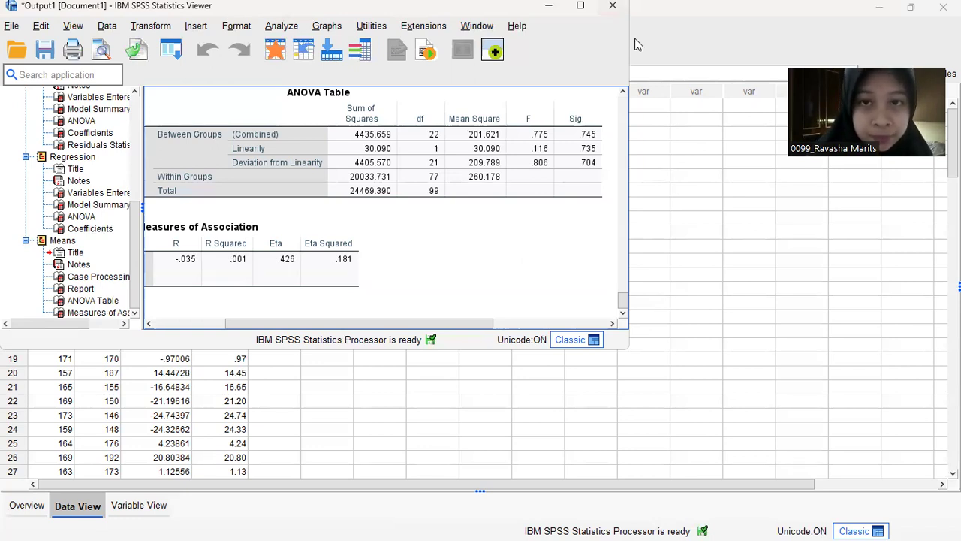
pyautogui.press('super+Up')
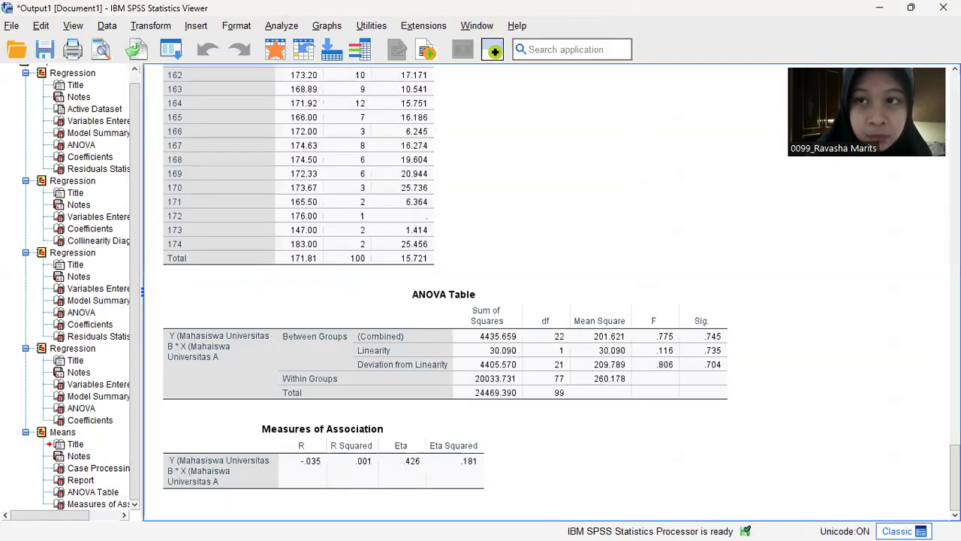
pyautogui.click(884, 7)
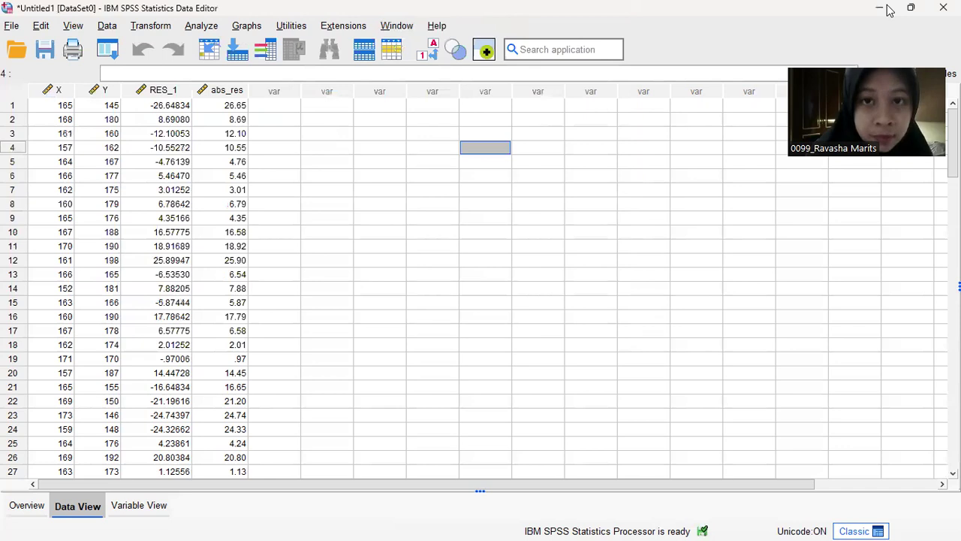